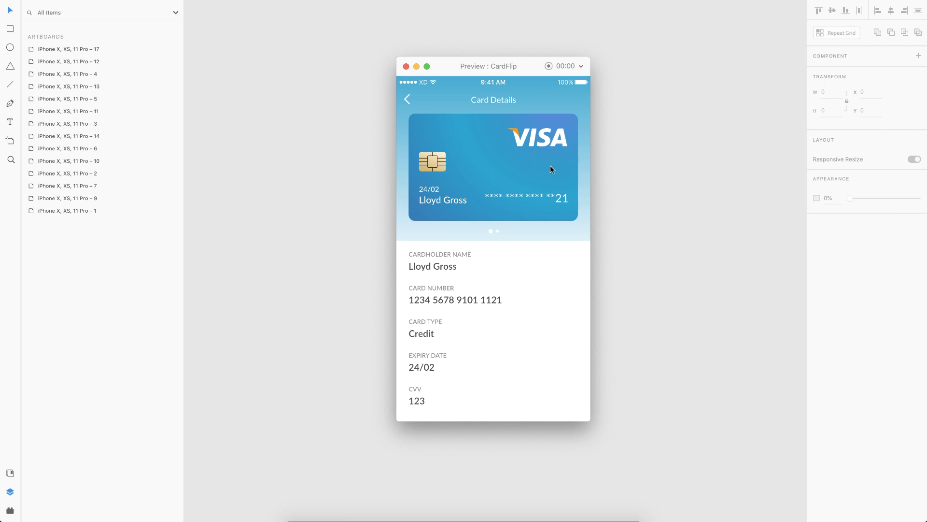
# Tap the VISA card five times in the preview to flip it between front and back.
pyautogui.click(550, 166)
pyautogui.click(551, 169)
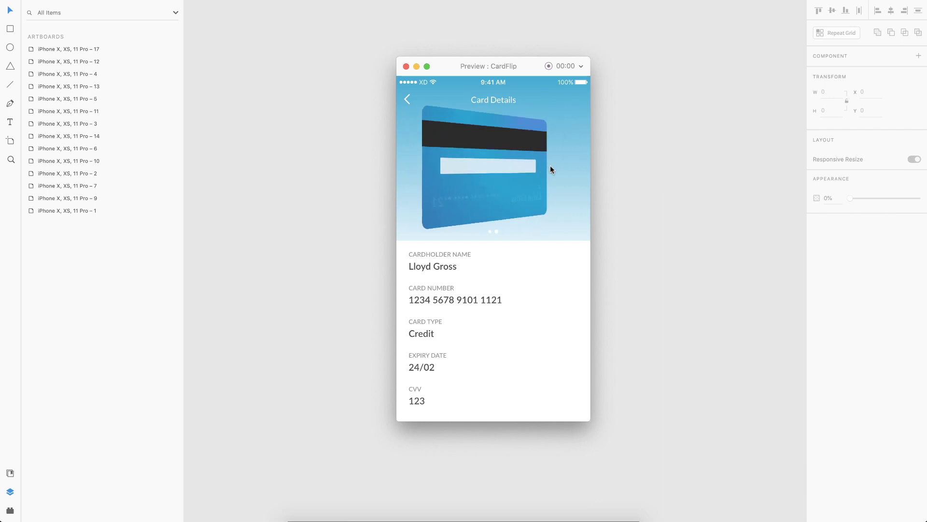
pyautogui.click(550, 166)
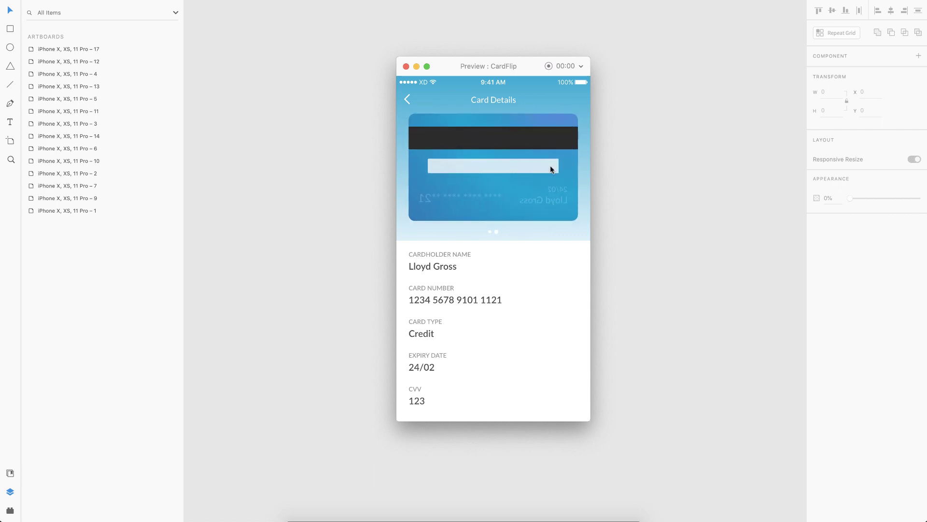
pyautogui.click(551, 170)
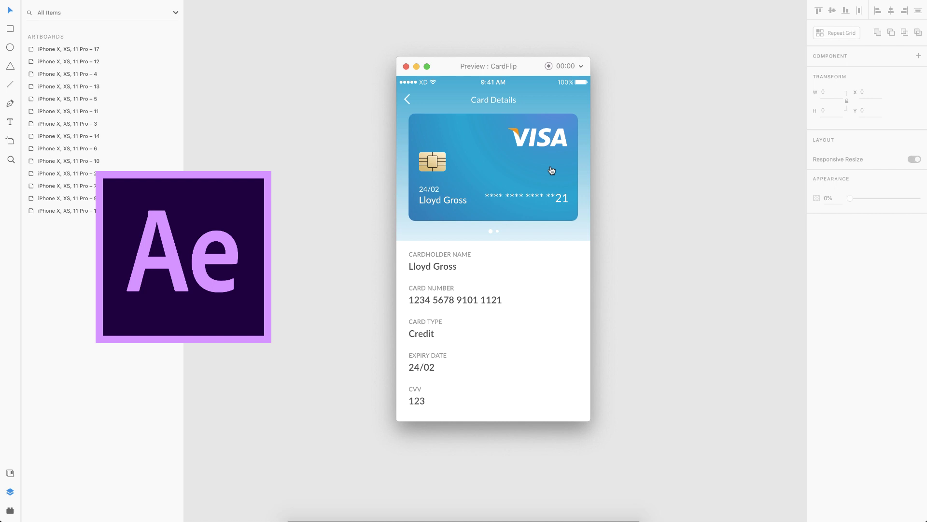
pyautogui.click(551, 170)
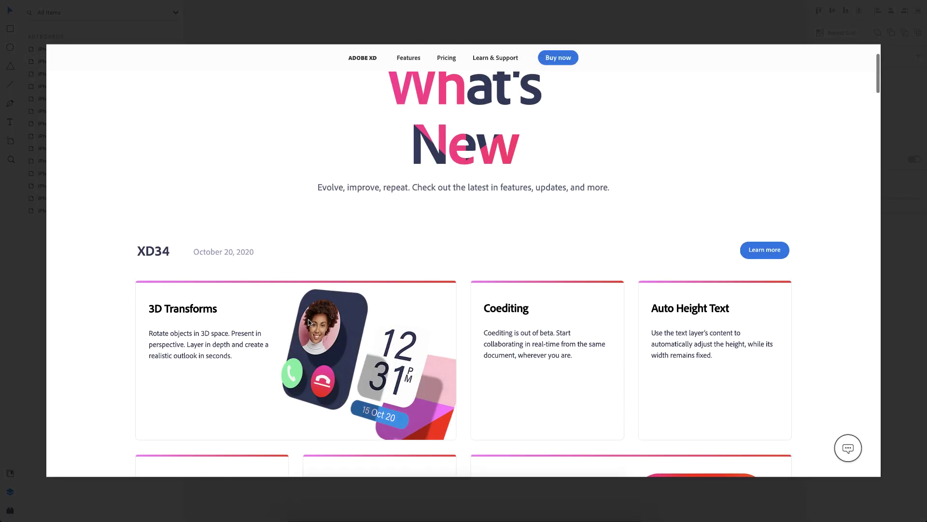
pyautogui.scroll(-3, 309, 322)
pyautogui.scroll(-3, 309, 323)
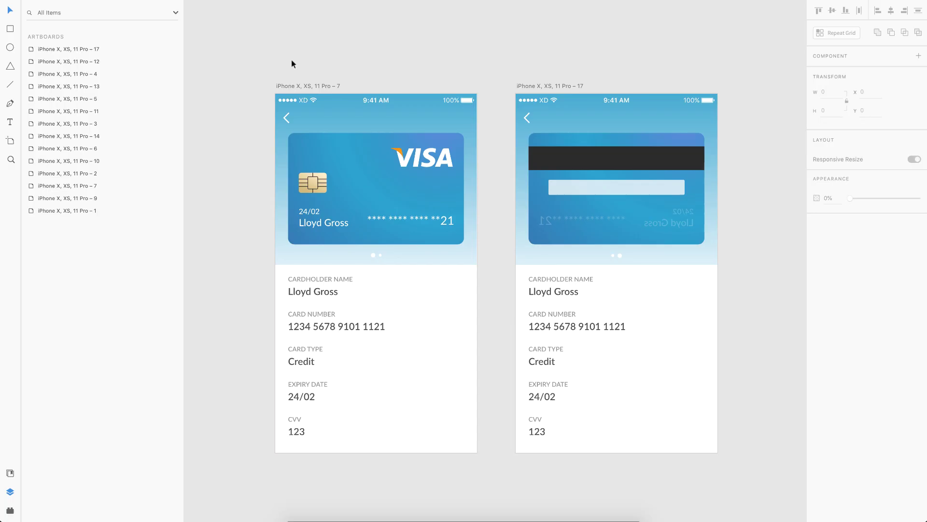
pyautogui.click(282, 86)
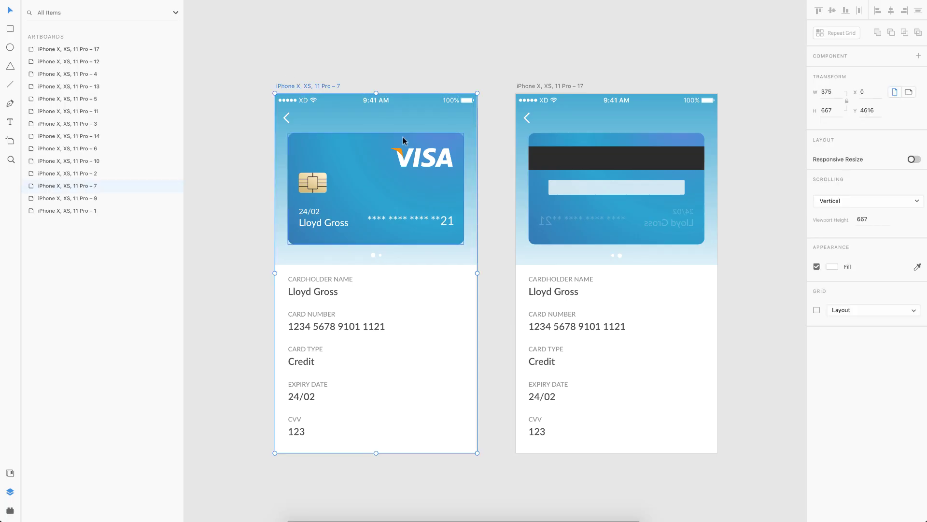
pyautogui.click(550, 85)
pyautogui.click(587, 177)
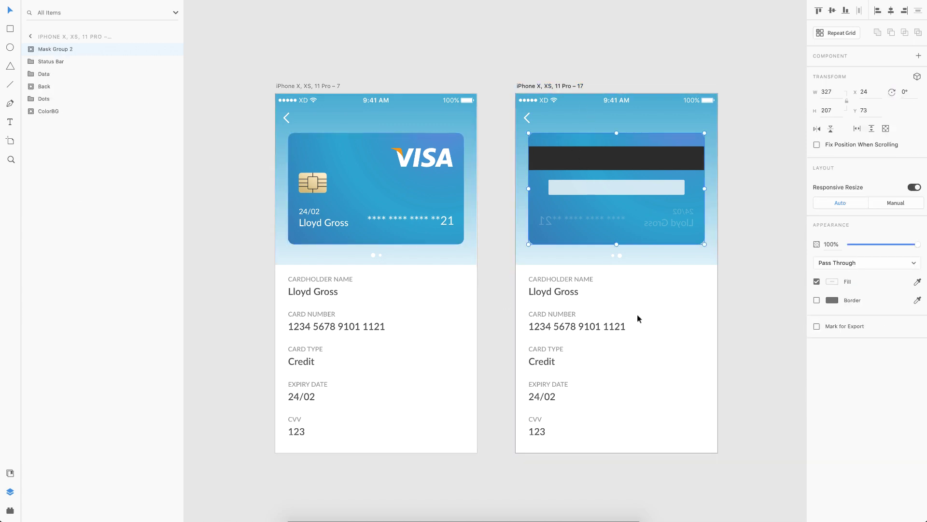
pyautogui.click(292, 101)
pyautogui.click(285, 117)
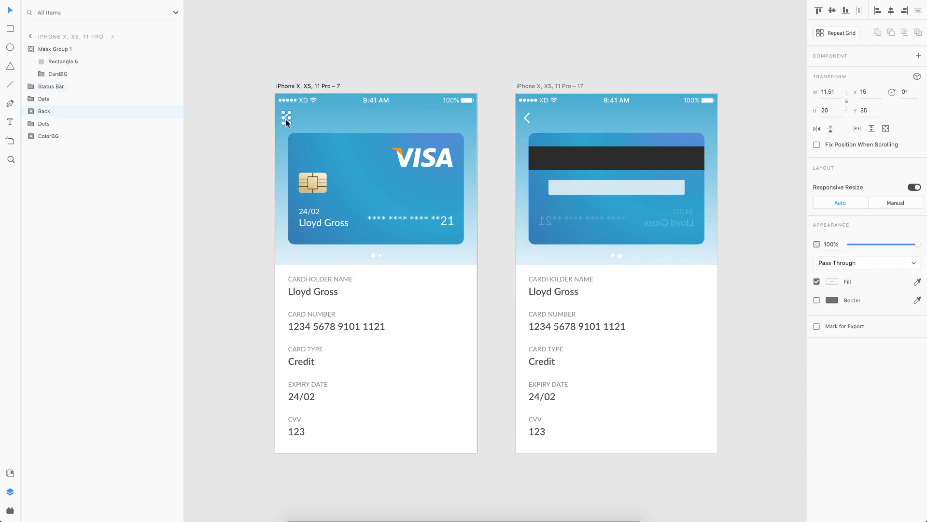
pyautogui.click(375, 255)
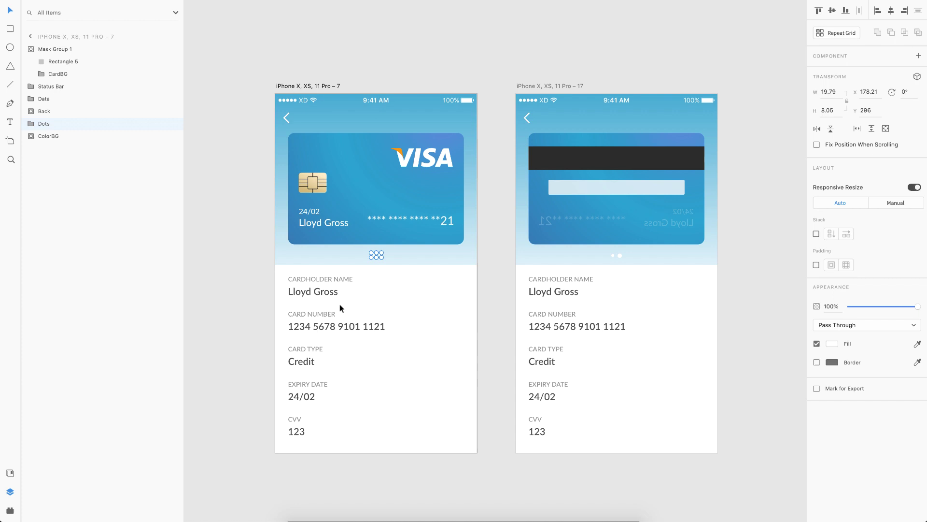
pyautogui.click(318, 327)
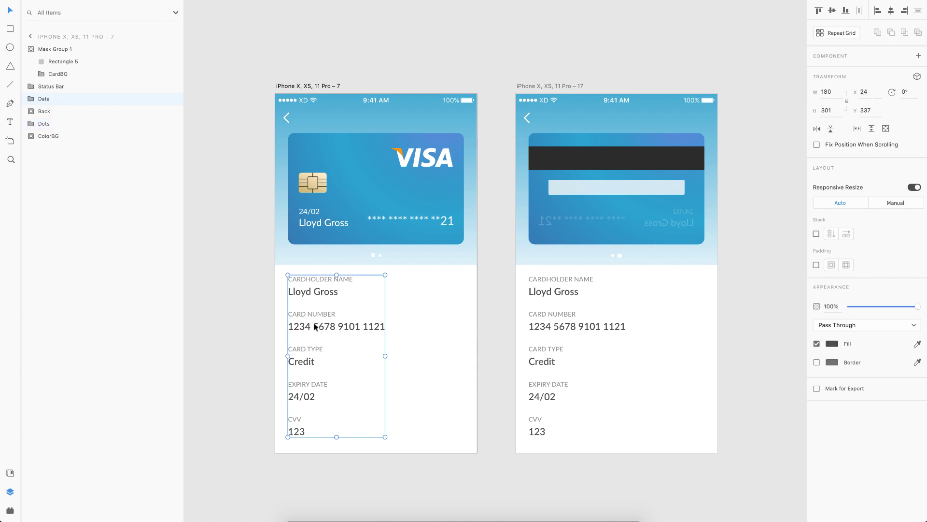
pyautogui.click(467, 256)
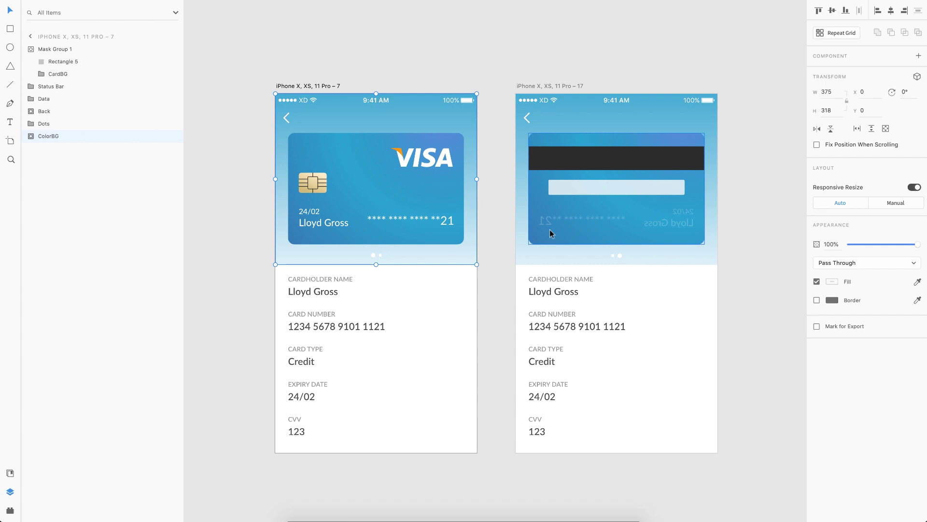
pyautogui.click(505, 266)
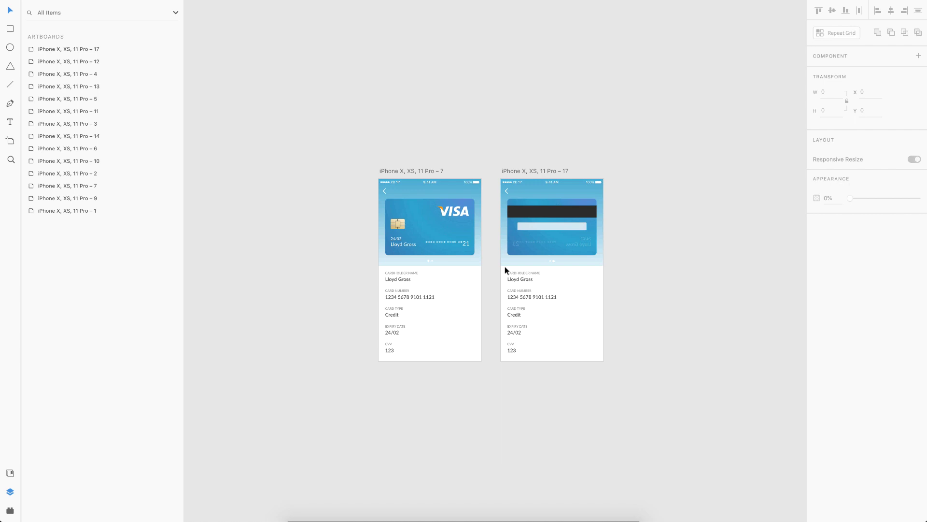
# Move the back-card artboard 17 further right to make room.
pyautogui.hscroll(3, 505, 265)
pyautogui.moveTo(422, 166); pyautogui.dragTo(608, 161)
pyautogui.scroll(2, 330, 198)
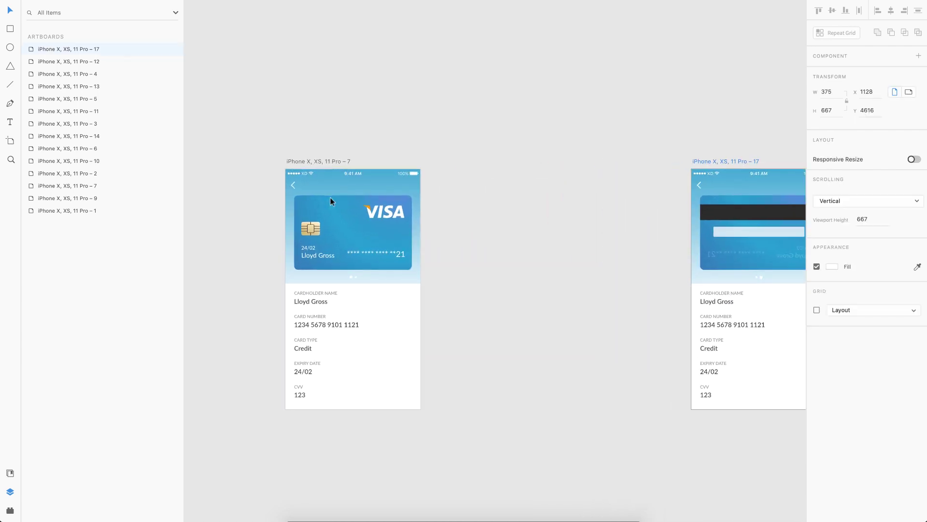
# Duplicate front-card artboard 7 as artboard 8 and select its VISA card.
pyautogui.click(290, 161)
pyautogui.hotkey('ctrl', 'd')
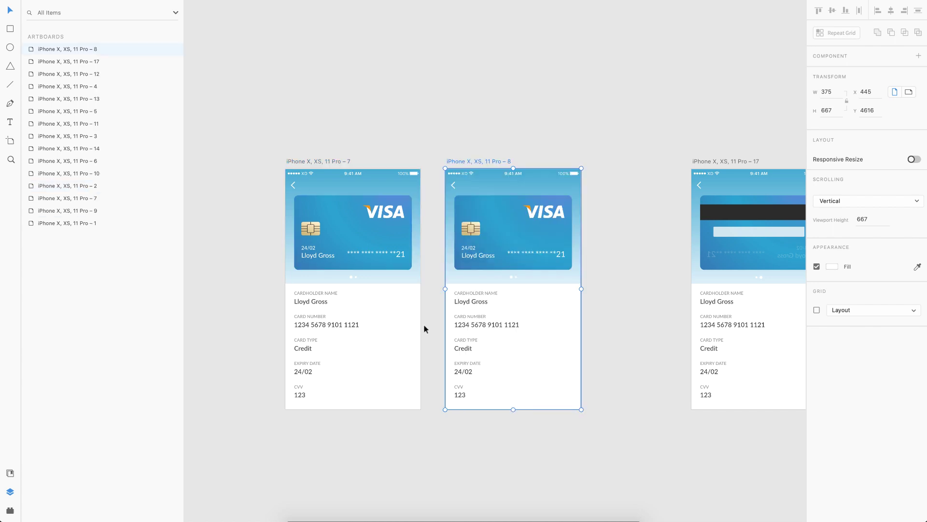
pyautogui.scroll(3, 424, 324)
pyautogui.click(581, 215)
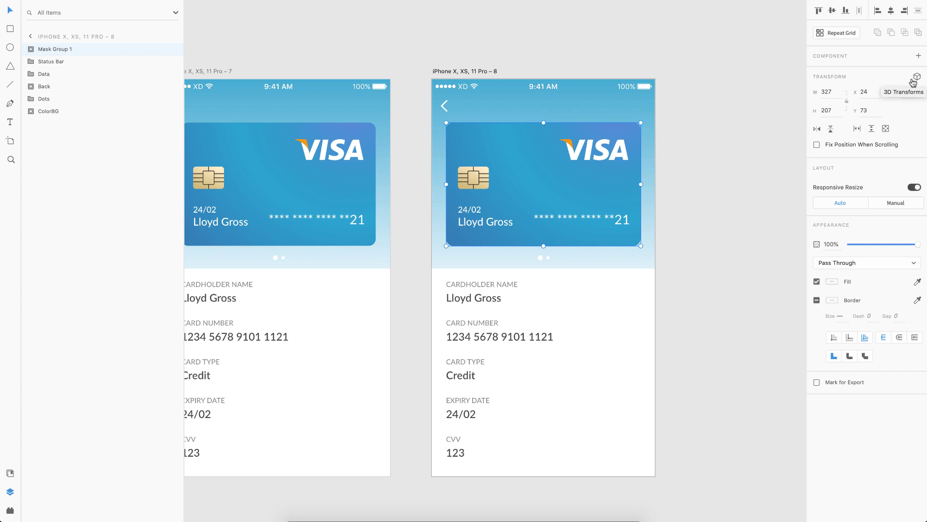
# Enable 3D transforms on the copied VISA card, leaving all rotations at 0°.
pyautogui.click(915, 79)
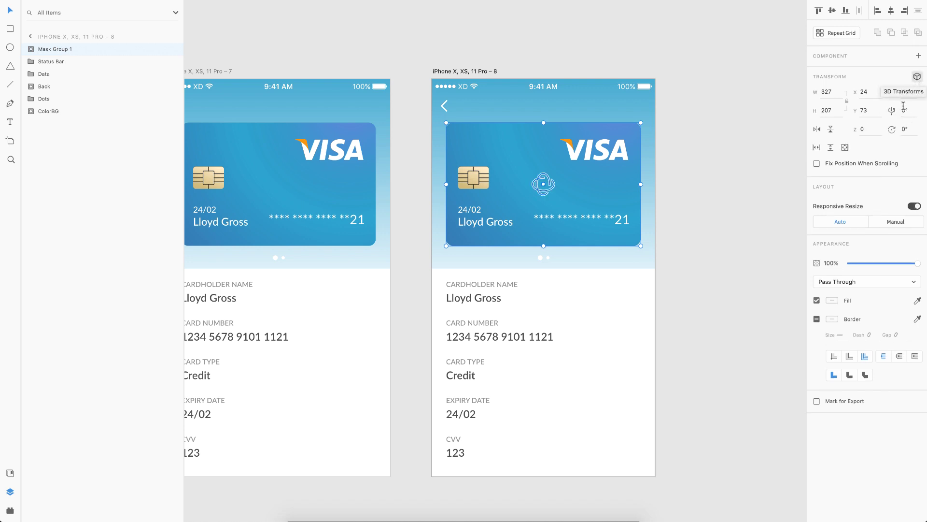
pyautogui.click(916, 78)
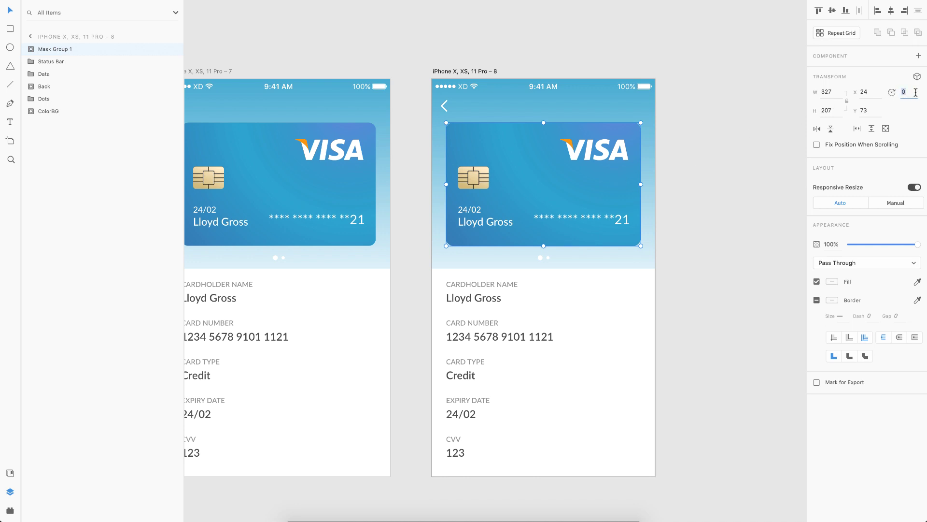
pyautogui.press('Return')
pyautogui.hotkey('ctrl', 'z')
pyautogui.click(918, 78)
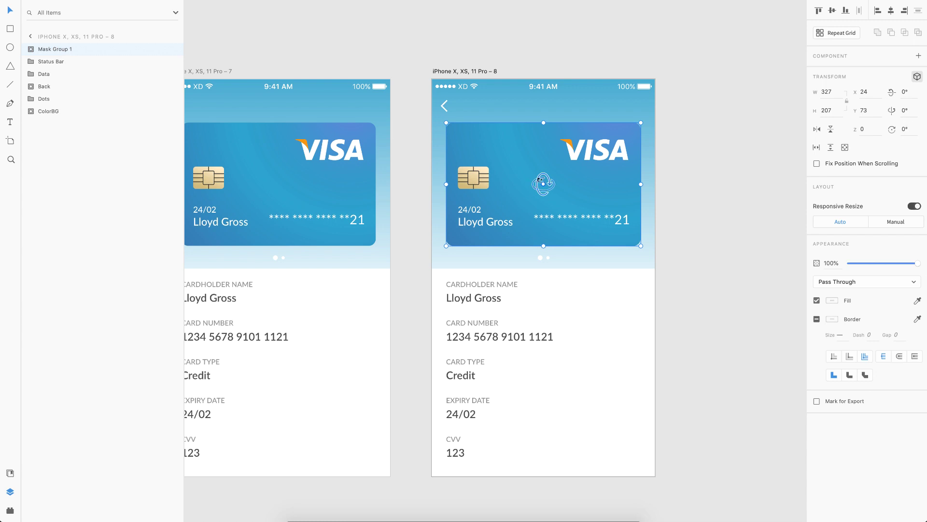
pyautogui.scroll(4, 541, 181)
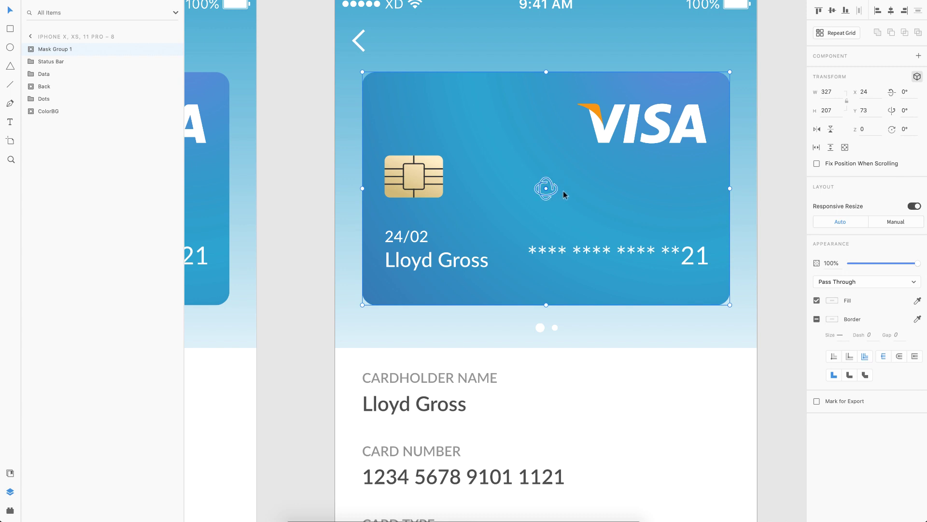
# Tilt and swing the card in 3D, then reset its X and Y rotations to 0°.
pyautogui.scroll(3, 558, 191)
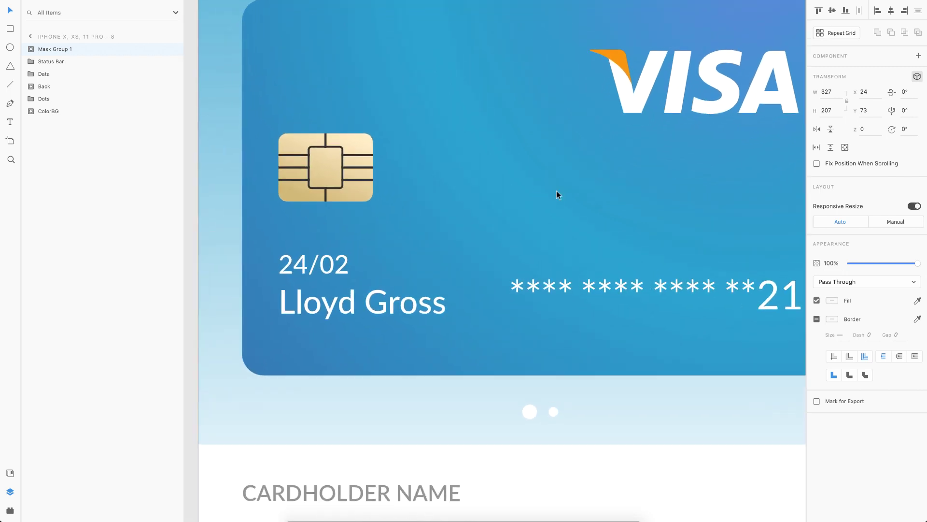
pyautogui.scroll(-4, 557, 190)
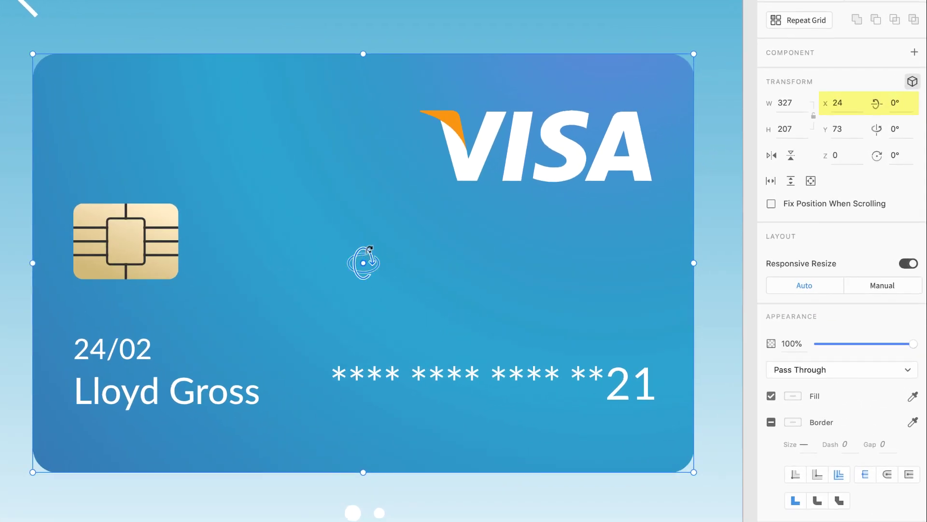
pyautogui.moveTo(363, 262); pyautogui.dragTo(373, 378)
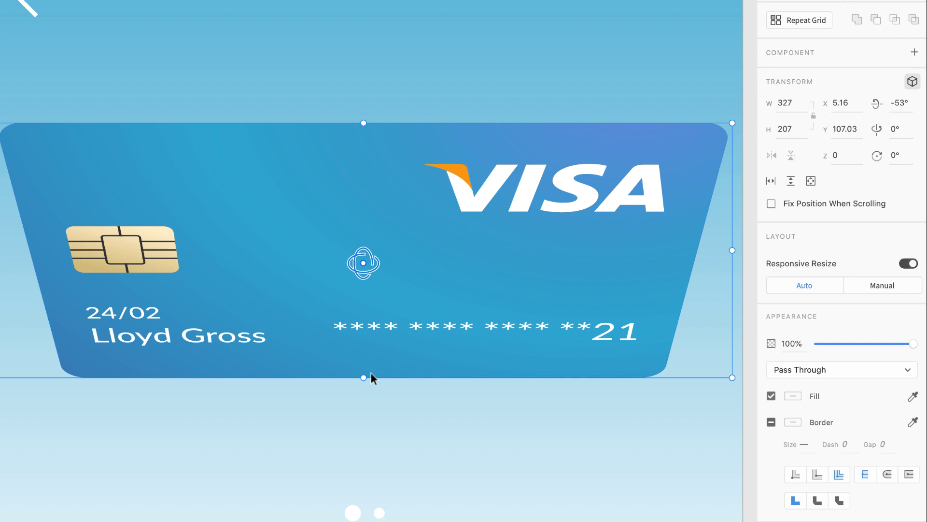
pyautogui.doubleClick(902, 103)
pyautogui.write('0')
pyautogui.press('Return')
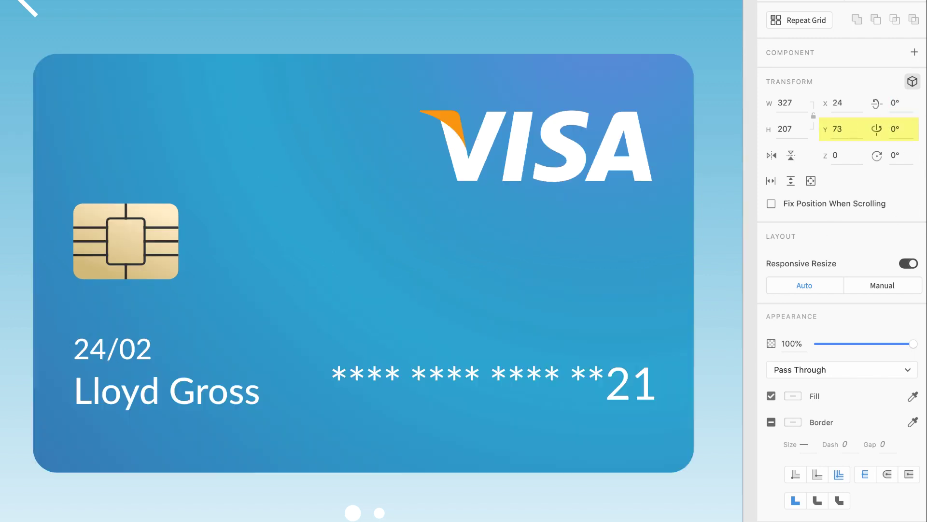
pyautogui.click(404, 327)
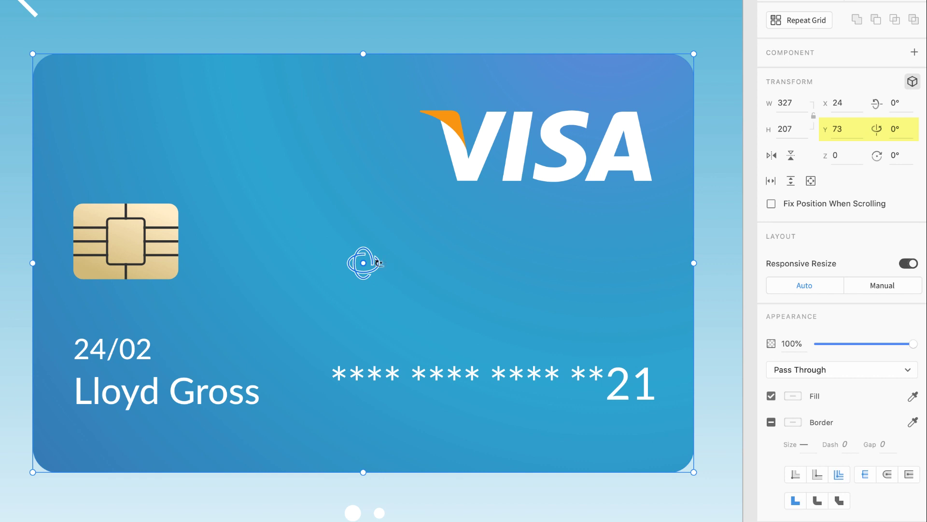
pyautogui.moveTo(378, 264); pyautogui.dragTo(579, 253)
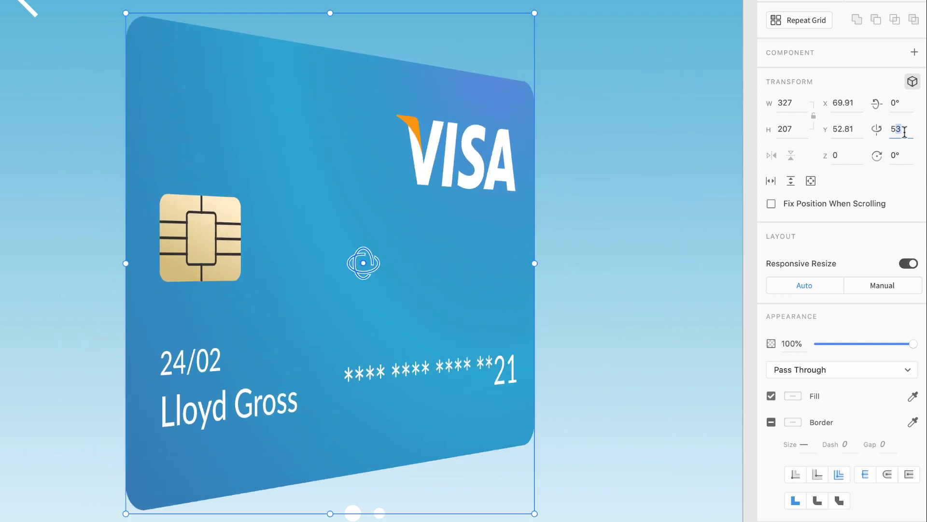
pyautogui.write('0')
pyautogui.press('Return')
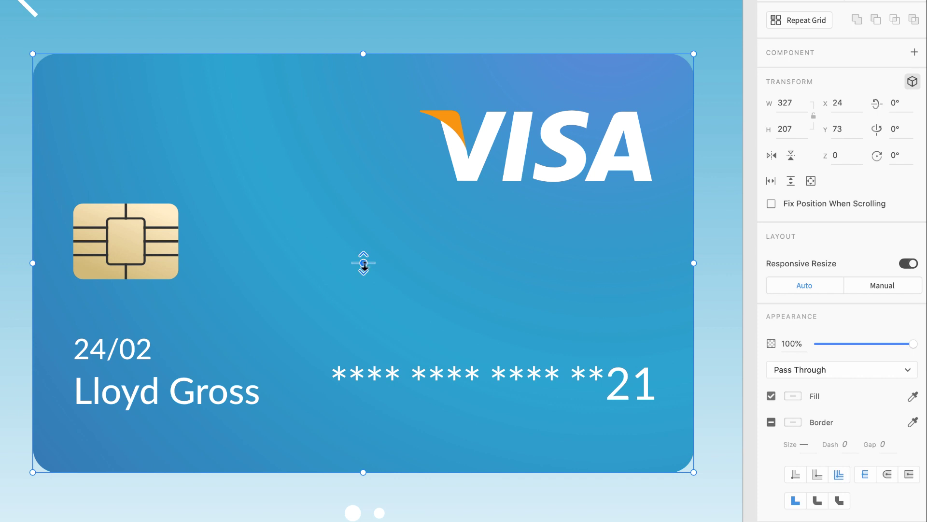
# Move the card in depth, reset Z to 0, and undo the last move so it sits flat.
pyautogui.moveTo(363, 263); pyautogui.dragTo(367, 213)
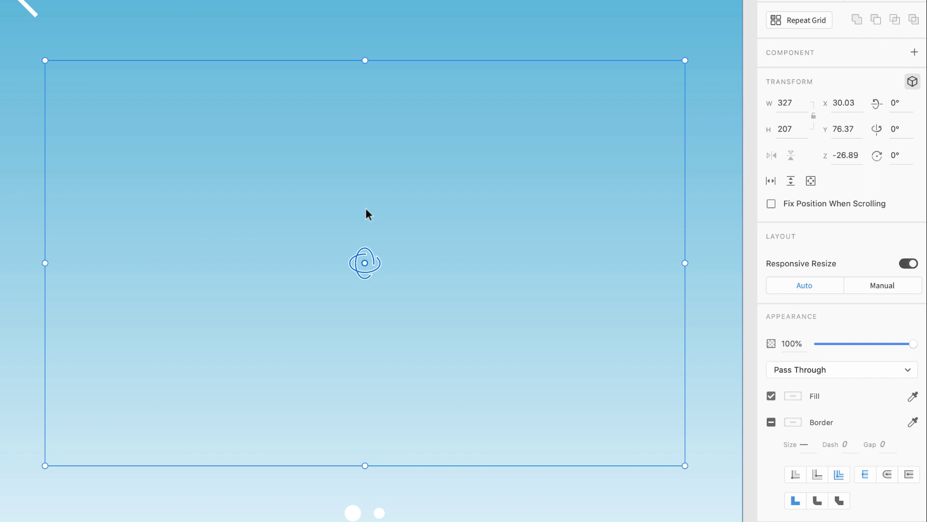
pyautogui.click(844, 157)
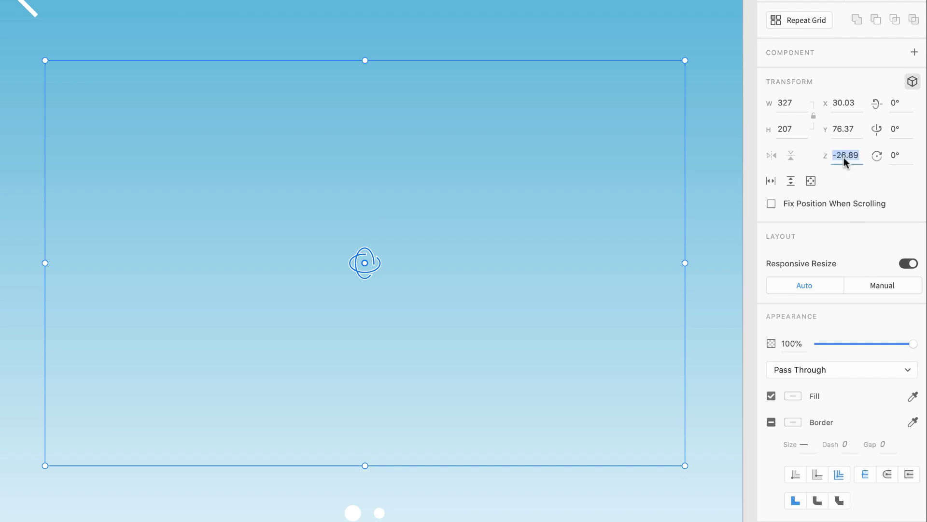
pyautogui.write('0')
pyautogui.press('Return')
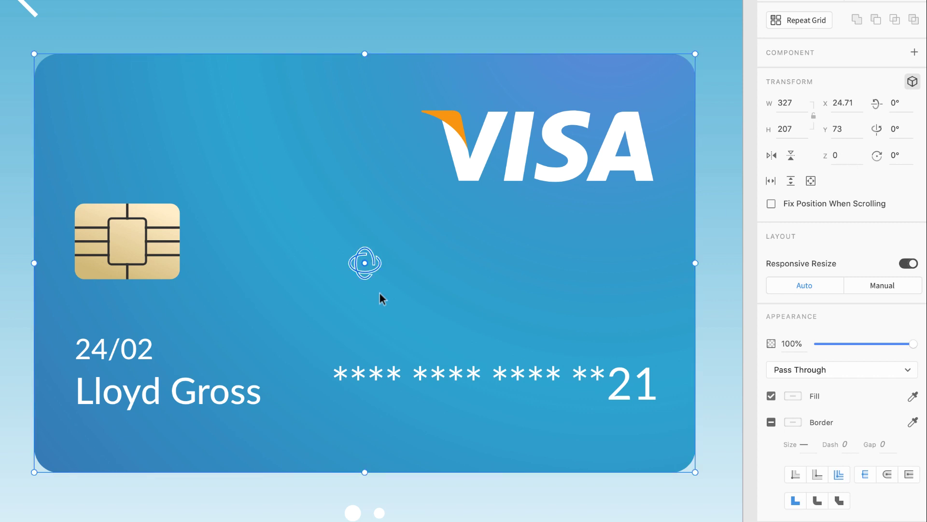
pyautogui.moveTo(362, 262); pyautogui.dragTo(369, 189)
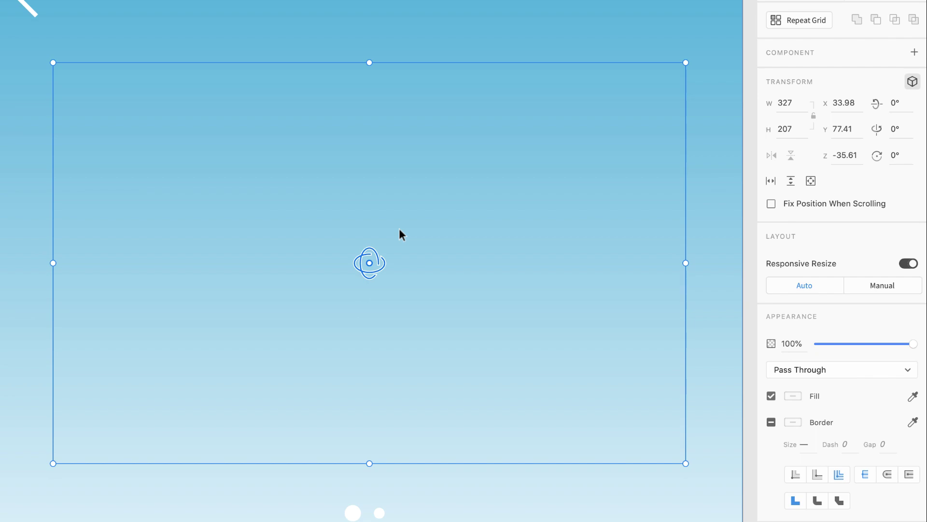
pyautogui.hotkey('ctrl', 'z')
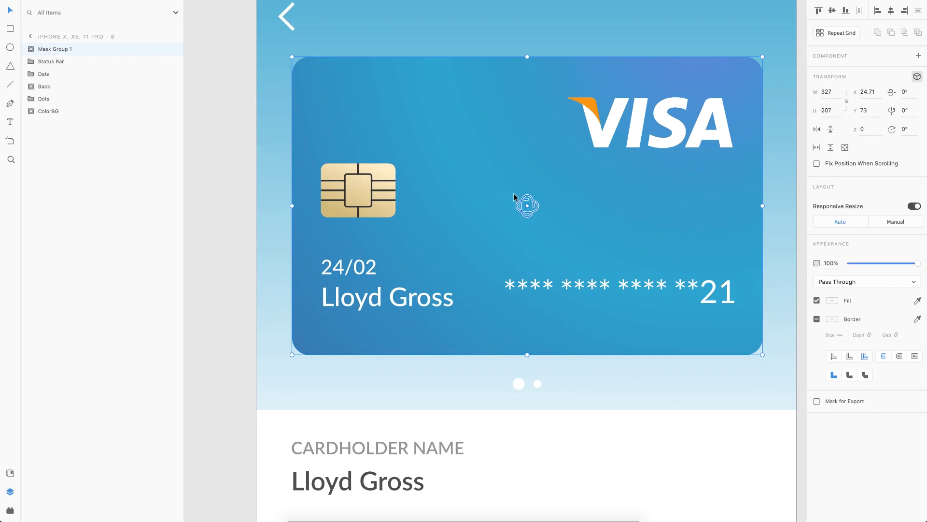
pyautogui.scroll(-3, 514, 193)
pyautogui.scroll(-2, 514, 193)
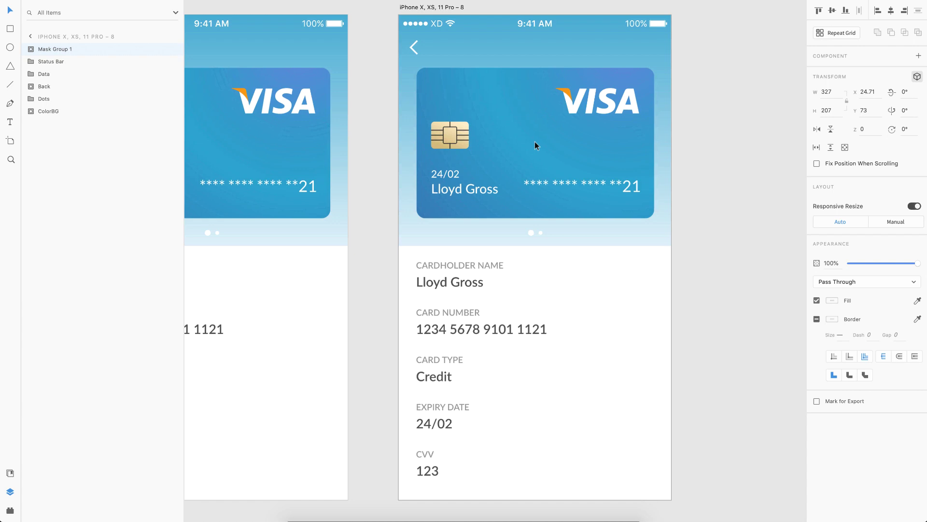
# Rotate artboard 8's VISA card to -90° Y so it turns edge-on and vanishes.
pyautogui.scroll(3, 534, 141)
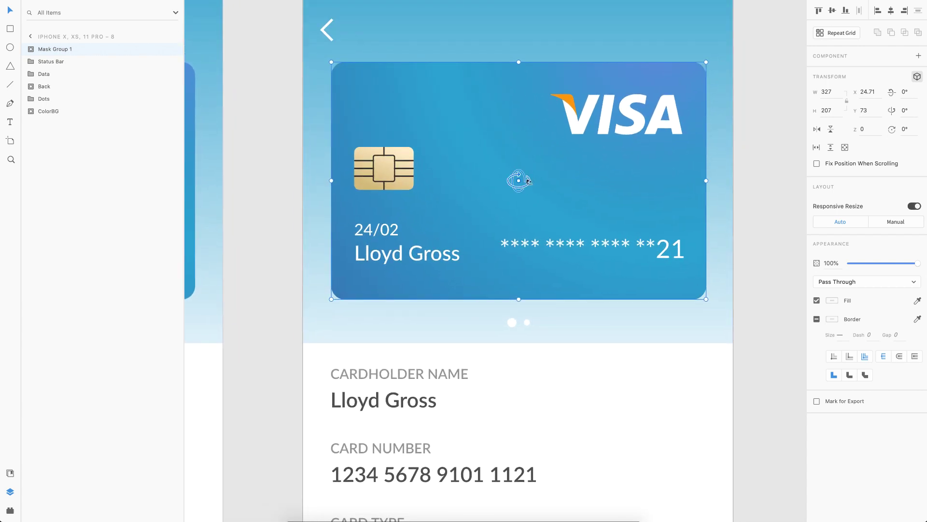
pyautogui.moveTo(528, 180); pyautogui.dragTo(259, 222)
pyautogui.moveTo(215, 220)
pyautogui.mouseDown()
pyautogui.moveTo(219, 211)
pyautogui.moveTo(594, 201)
pyautogui.moveTo(425, 224)
pyautogui.moveTo(372, 219)
pyautogui.moveTo(435, 219)
pyautogui.mouseUp()
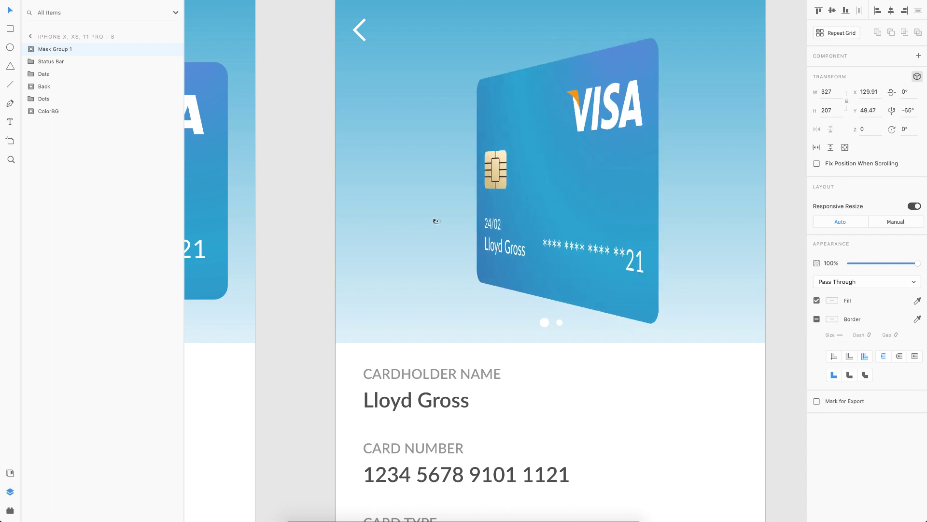
pyautogui.click(910, 111)
pyautogui.write('-90')
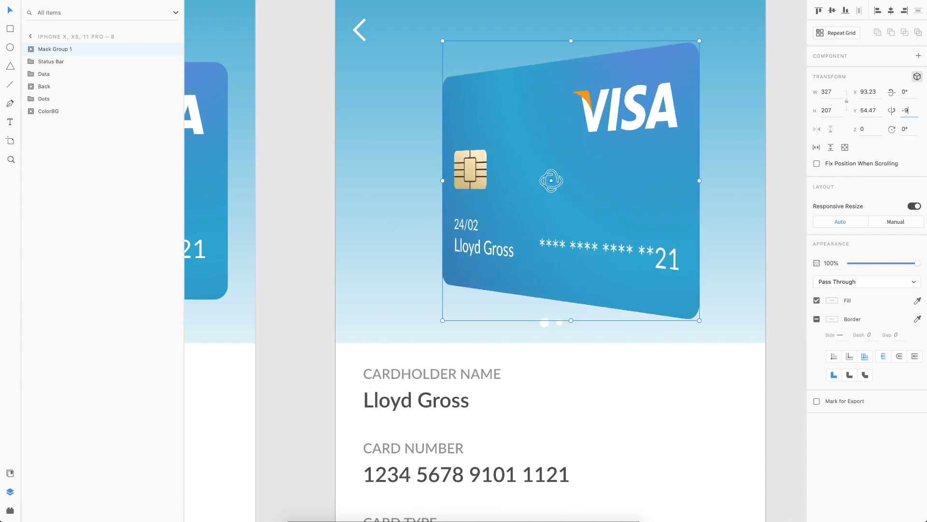
pyautogui.press('Return')
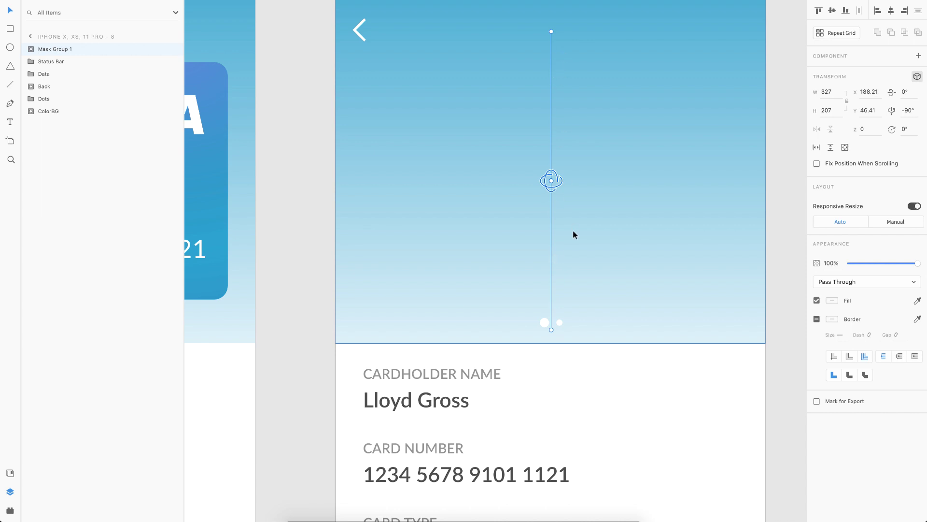
pyautogui.scroll(-3, 573, 230)
pyautogui.click(708, 230)
# Move artboard 17 left beside artboard 8 and duplicate it as artboard 18.
pyautogui.hscroll(5, 708, 230)
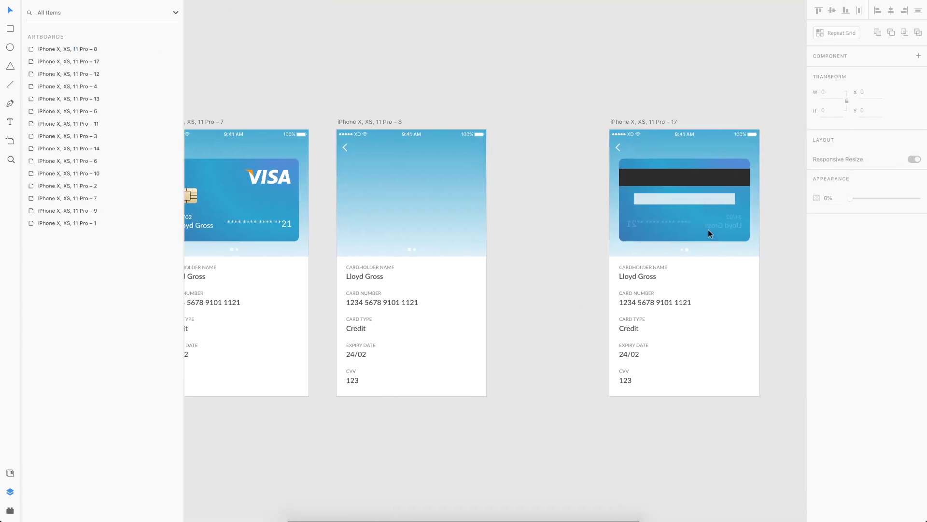
pyautogui.click(533, 123)
pyautogui.moveTo(532, 123); pyautogui.dragTo(448, 127)
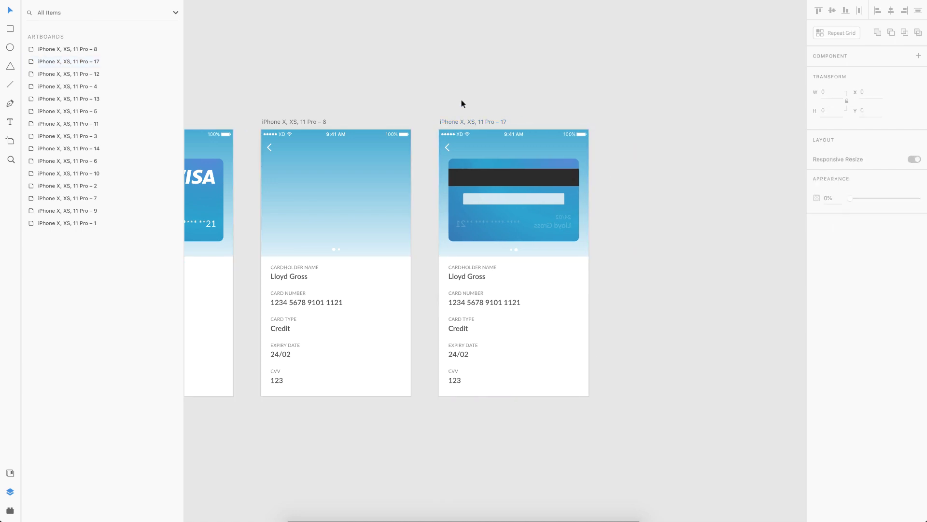
pyautogui.hotkey('ctrl', 'd')
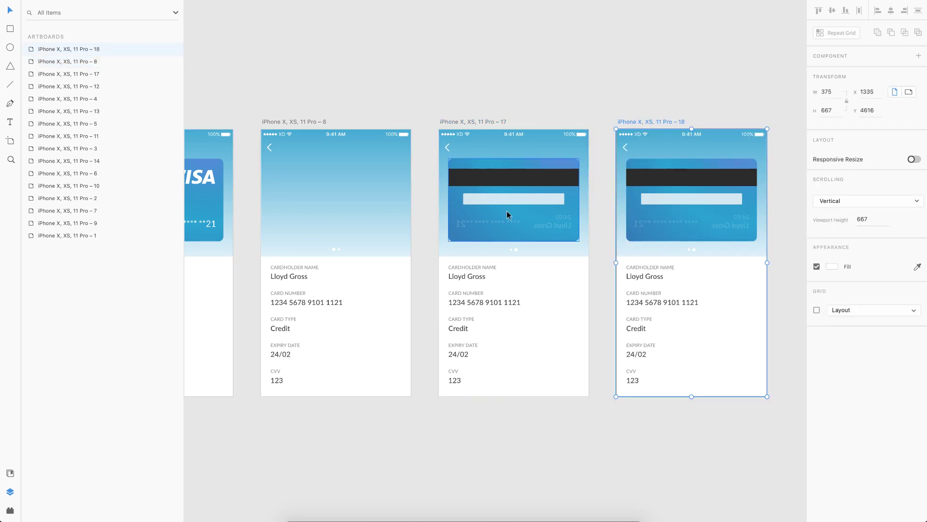
# Set the Y rotation of artboard 17's card to 90° so it turns edge-on.
pyautogui.scroll(3, 507, 211)
pyautogui.click(506, 210)
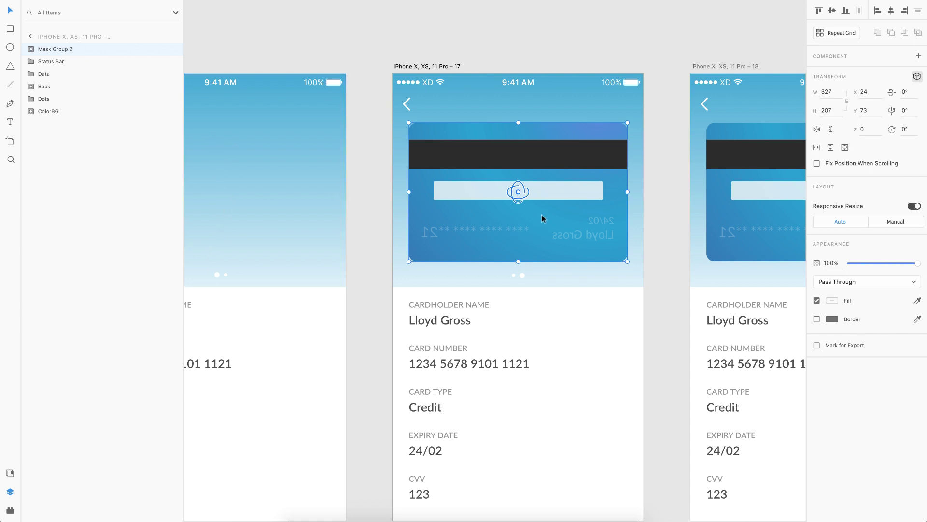
pyautogui.scroll(2, 562, 202)
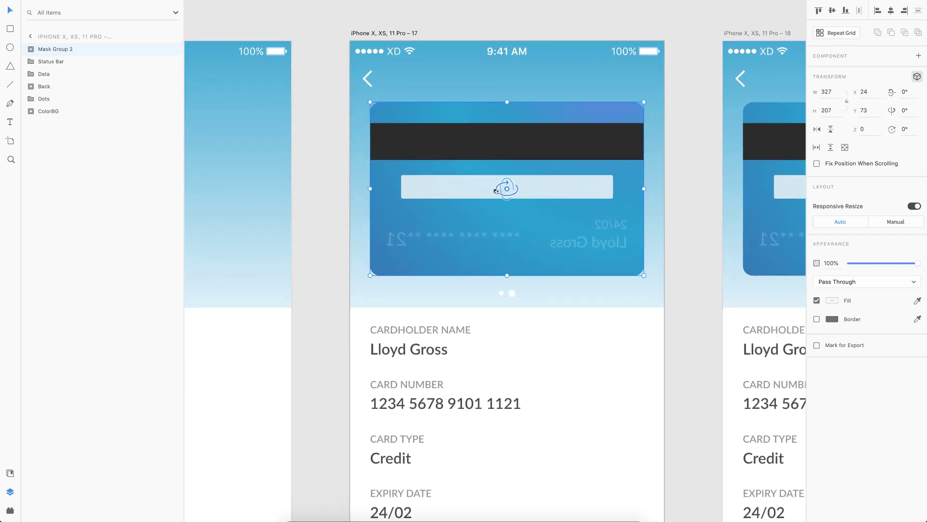
pyautogui.moveTo(507, 188); pyautogui.dragTo(621, 196)
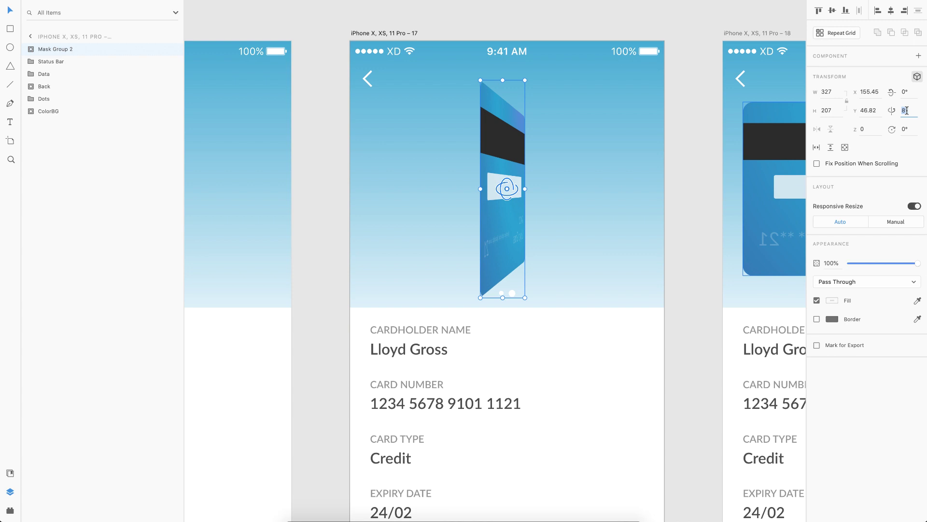
pyautogui.write('90')
pyautogui.press('Return')
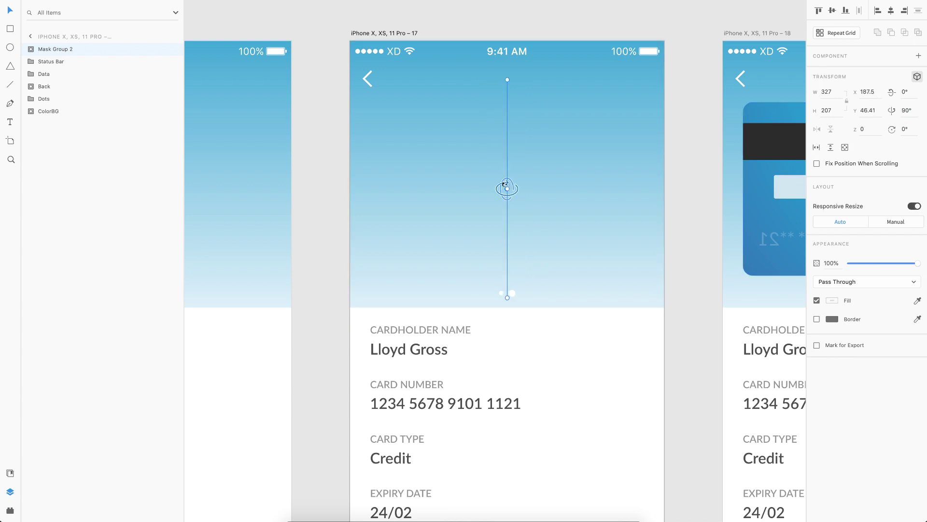
pyautogui.hscroll(10, 534, 196)
pyautogui.hscroll(3, 588, 222)
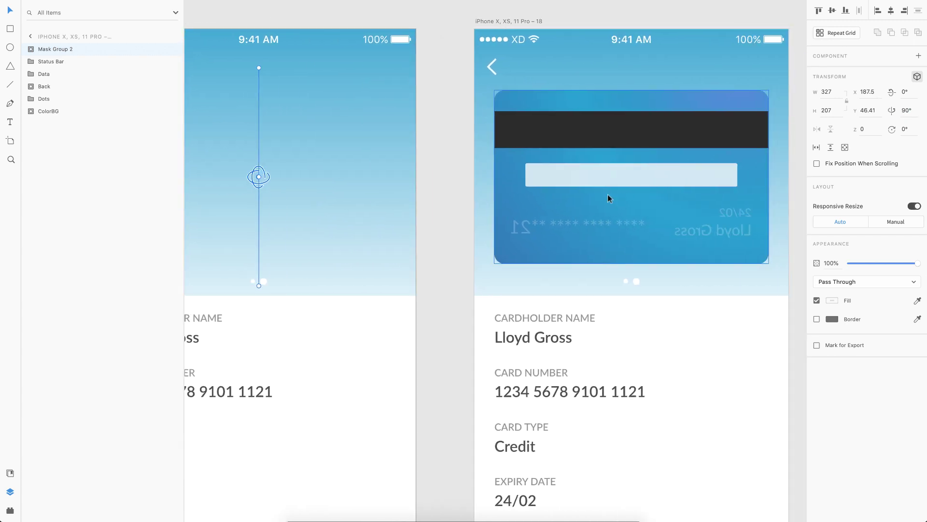
pyautogui.scroll(-5, 541, 189)
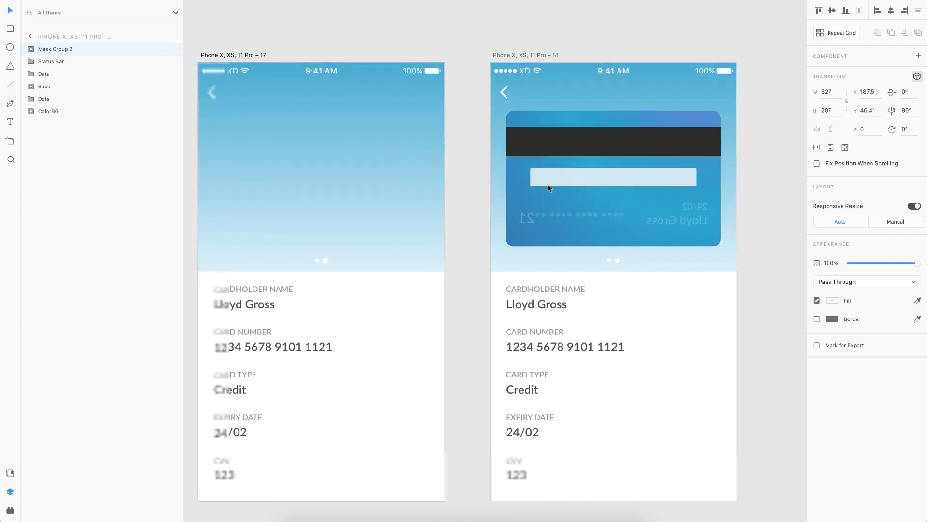
pyautogui.hscroll(-3, 547, 184)
pyautogui.scroll(-2, 547, 184)
pyautogui.hscroll(-5, 547, 184)
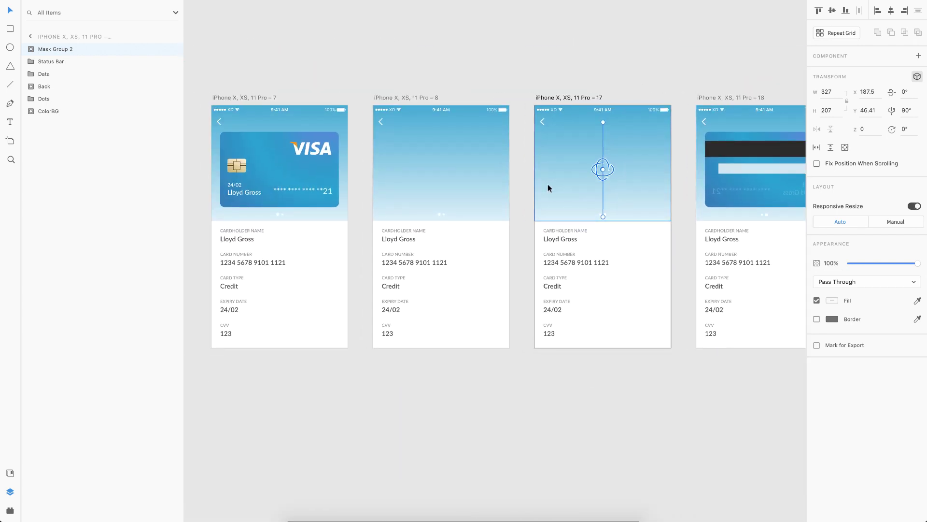
pyautogui.scroll(1, 683, 224)
pyautogui.hscroll(-1, 682, 224)
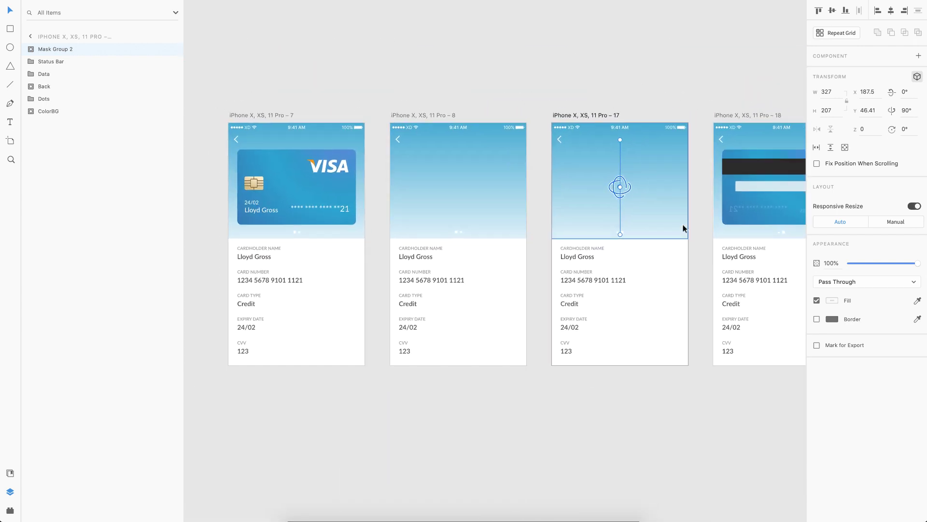
pyautogui.hscroll(2, 683, 225)
pyautogui.scroll(1, 682, 225)
pyautogui.hscroll(-2, 347, 253)
pyautogui.scroll(1, 347, 253)
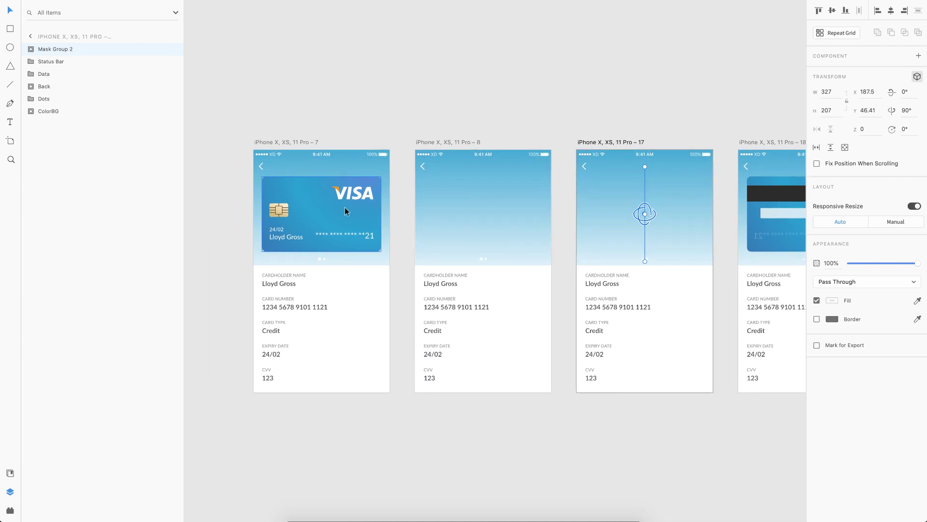
# Link a tap on artboard 7's VISA card to artboard 8 using Auto-Animate at 0.5 s.
pyautogui.click(268, 141)
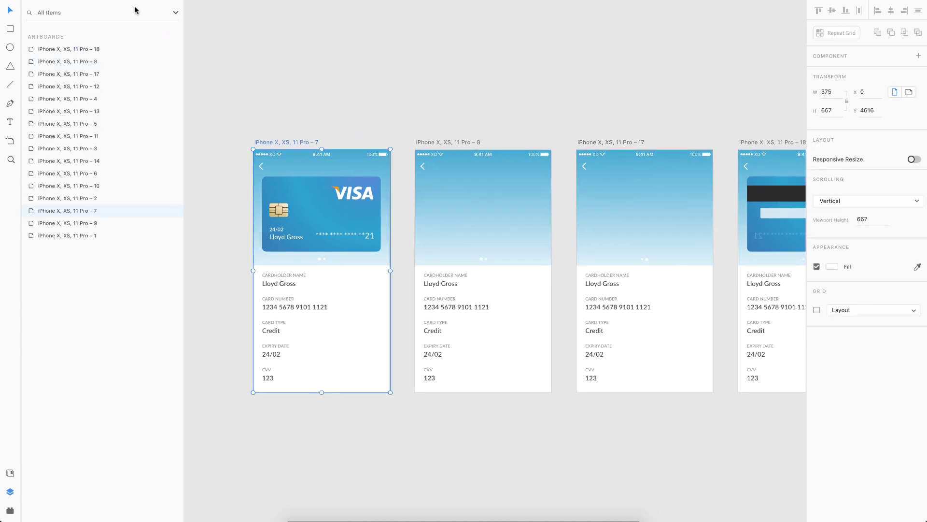
pyautogui.hotkey('ctrl', 'Tab')
pyautogui.scroll(2, 383, 213)
pyautogui.hscroll(-1, 383, 213)
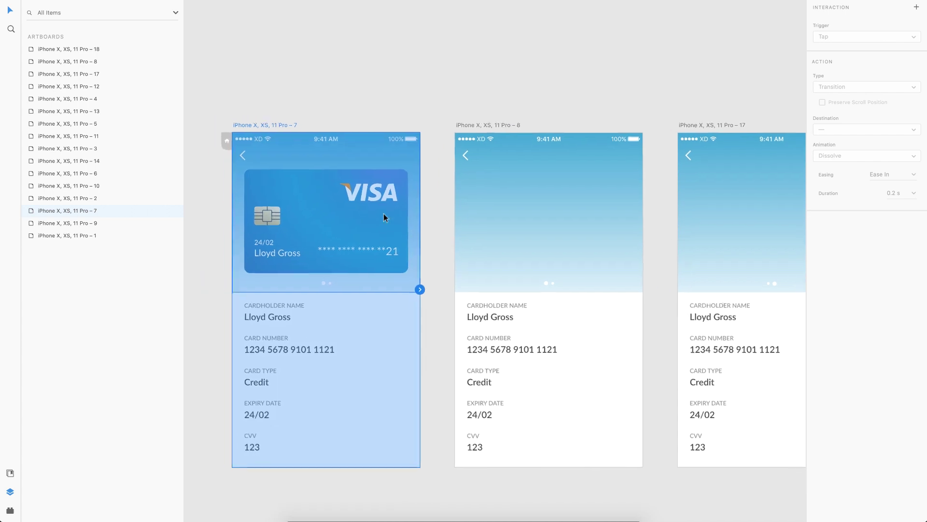
pyautogui.click(404, 268)
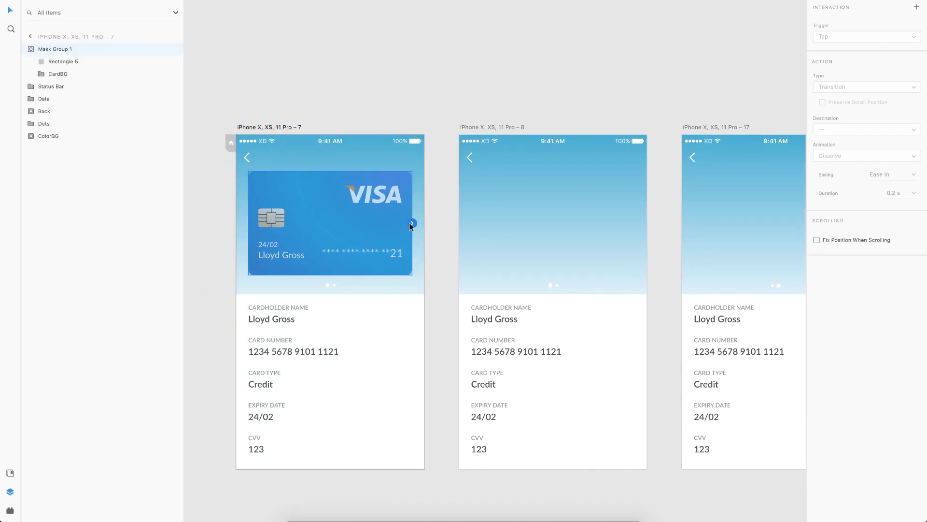
pyautogui.moveTo(425, 223); pyautogui.dragTo(524, 222)
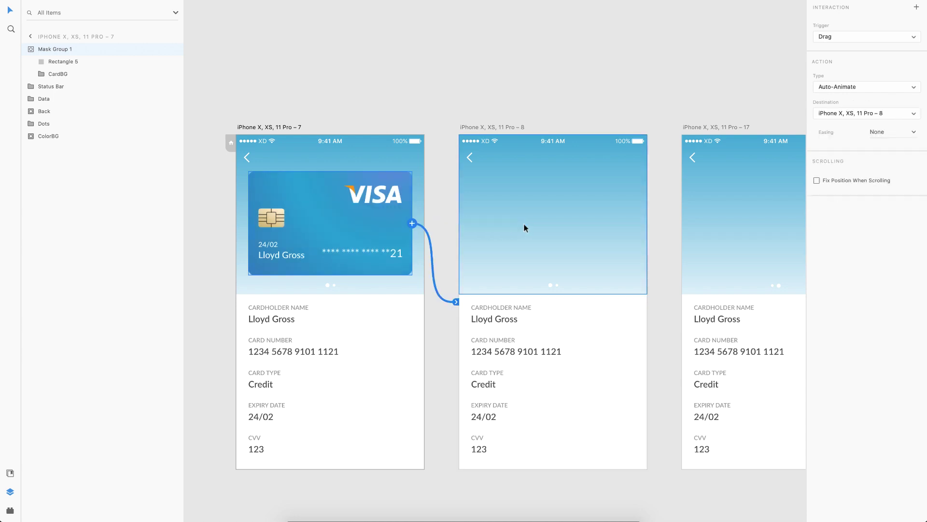
pyautogui.click(848, 37)
pyautogui.click(838, 30)
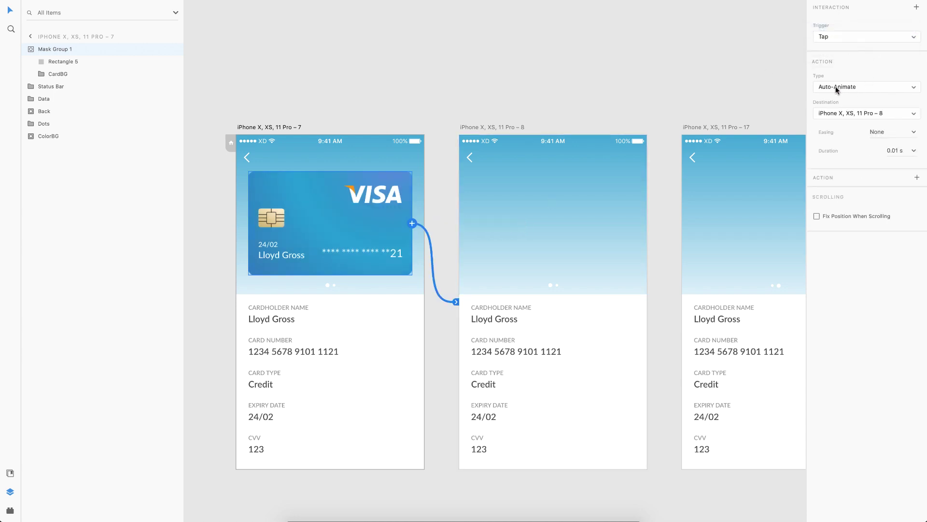
pyautogui.click(898, 151)
pyautogui.write('0')
pyautogui.hscroll(8, 611, 219)
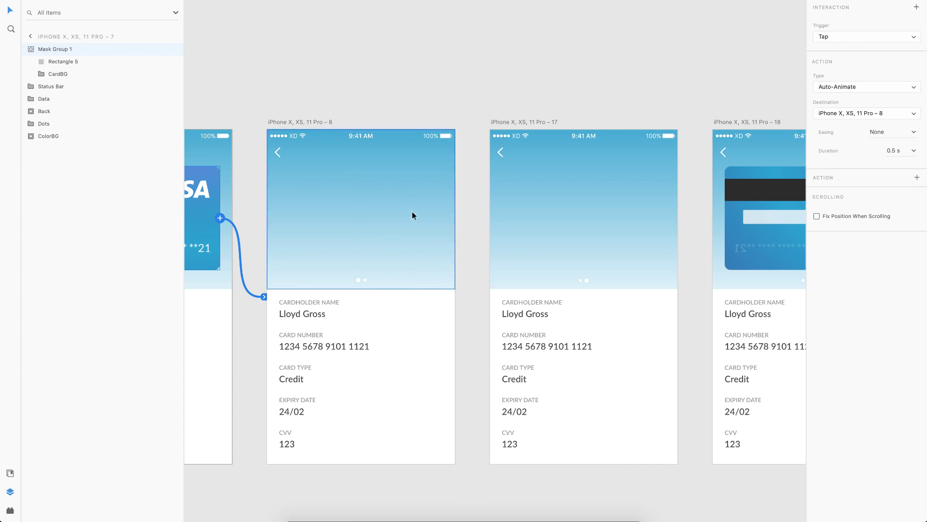
# Link artboard 8 to artboard 17 with a time-triggered Auto-Animate.
pyautogui.click(274, 122)
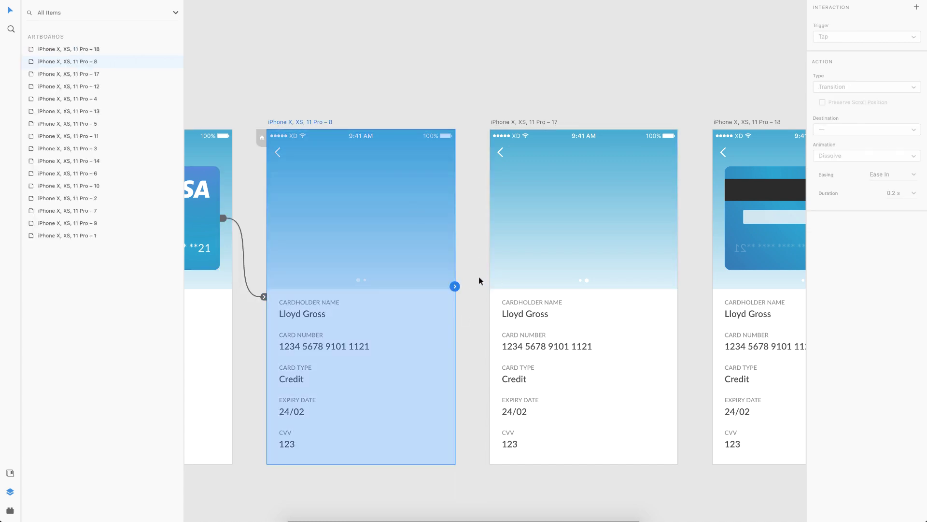
pyautogui.moveTo(455, 286); pyautogui.dragTo(559, 220)
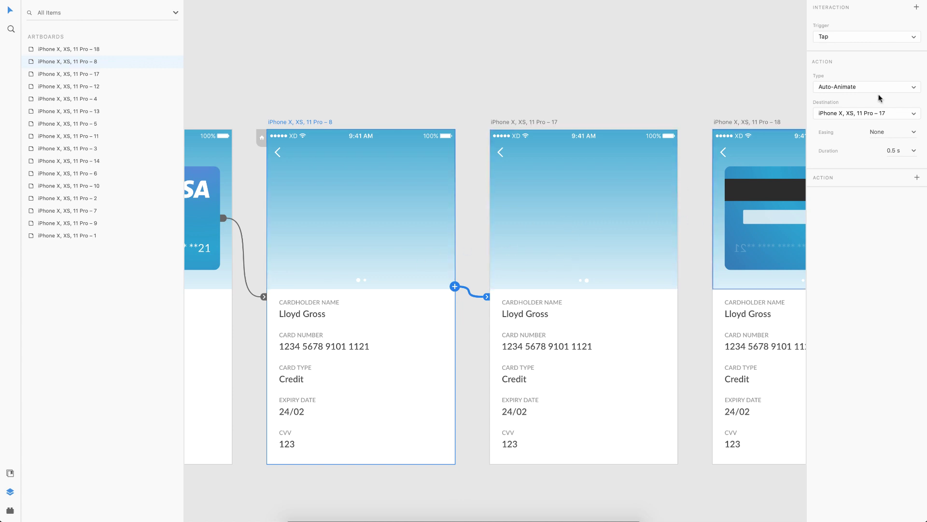
pyautogui.click(835, 37)
pyautogui.click(826, 53)
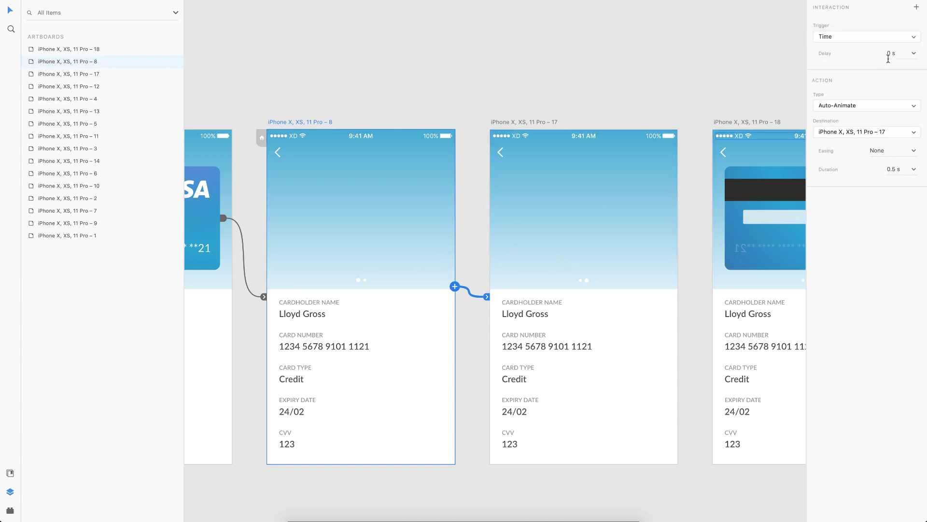
pyautogui.click(895, 168)
pyautogui.write('01')
pyautogui.hscroll(2, 471, 141)
# Link artboard 17 to artboard 18 and set its duration to 0.5 s.
pyautogui.click(454, 114)
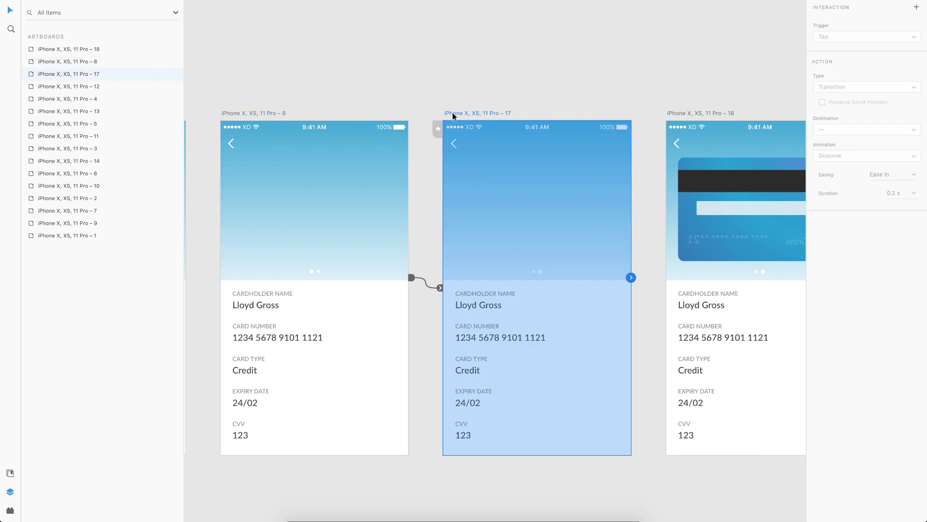
pyautogui.moveTo(632, 277); pyautogui.dragTo(720, 272)
pyautogui.hscroll(-3, 552, 268)
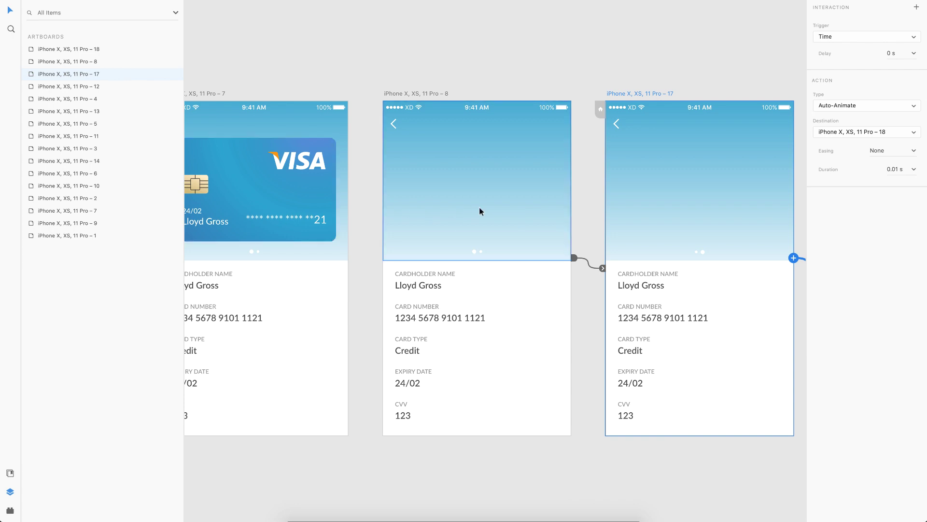
pyautogui.hscroll(5, 480, 222)
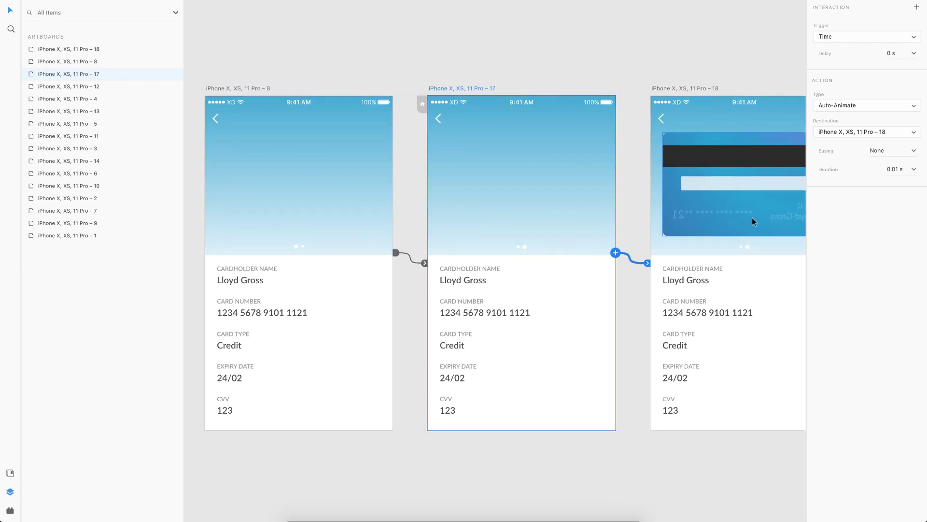
pyautogui.click(899, 170)
pyautogui.write('0.5')
pyautogui.press('Return')
pyautogui.scroll(-3, 620, 259)
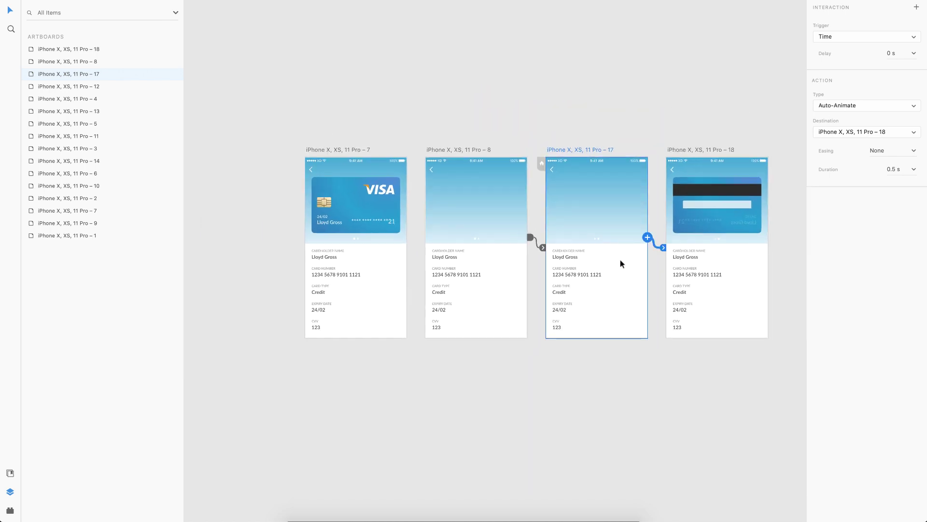
# Preview the prototype from card-front artboard 7 and tap the VISA card to watch it flip.
pyautogui.click(309, 151)
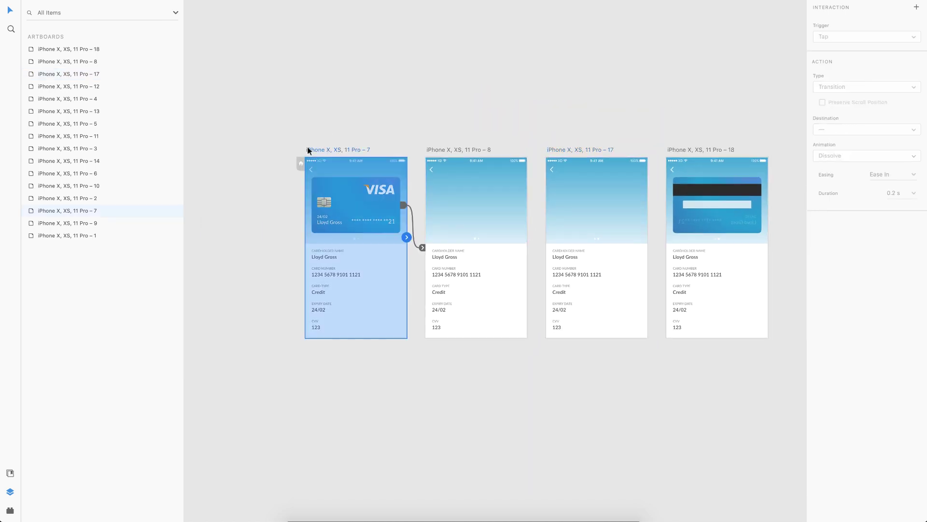
pyautogui.press('super+Return')
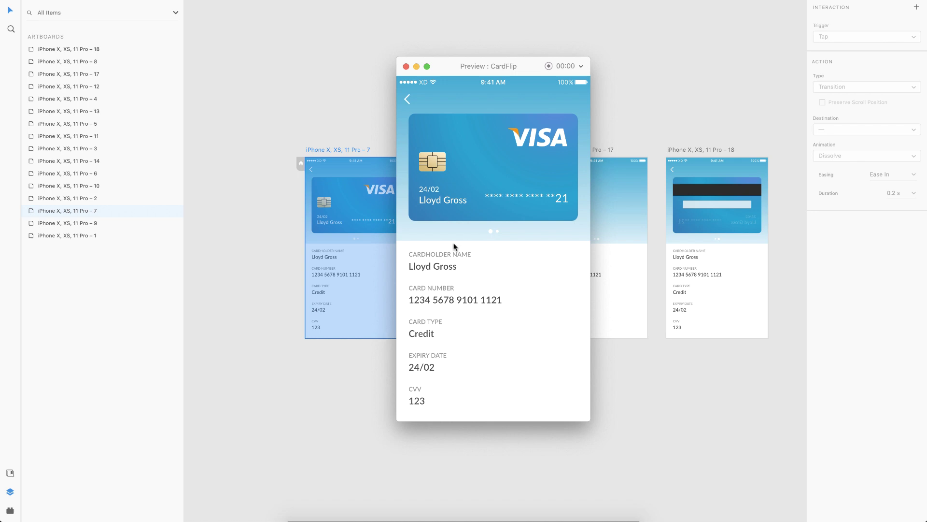
pyautogui.click(552, 175)
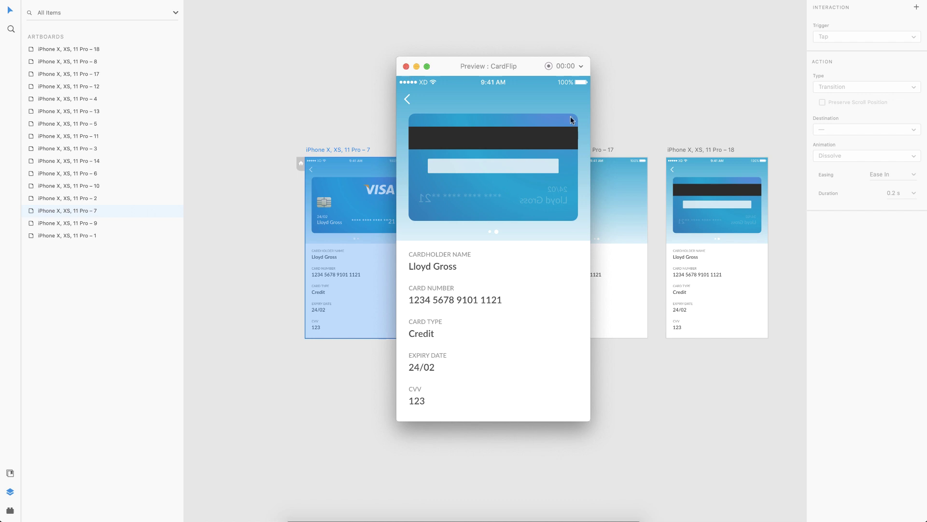
# Close the preview and duplicate blank artboards 8 and 17 into a new row below.
pyautogui.click(407, 67)
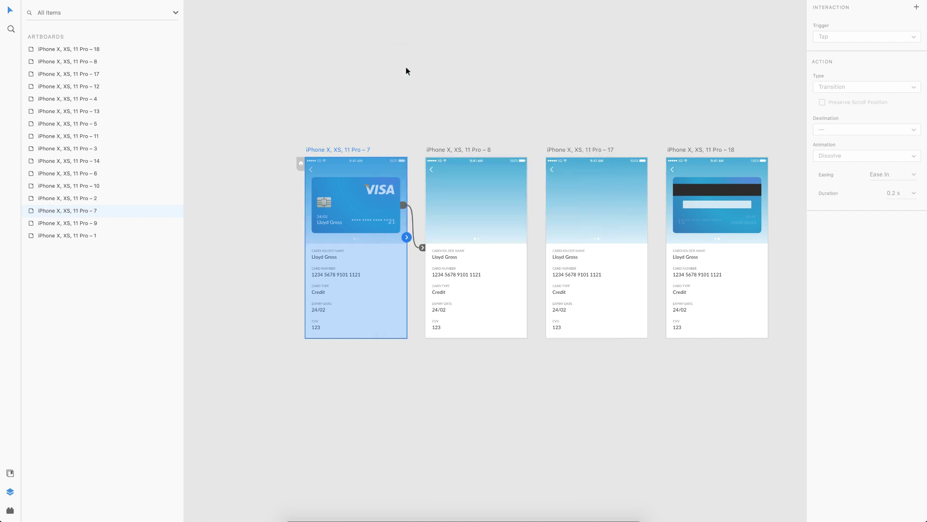
pyautogui.hscroll(2, 551, 249)
pyautogui.scroll(-1, 551, 249)
pyautogui.click(650, 130)
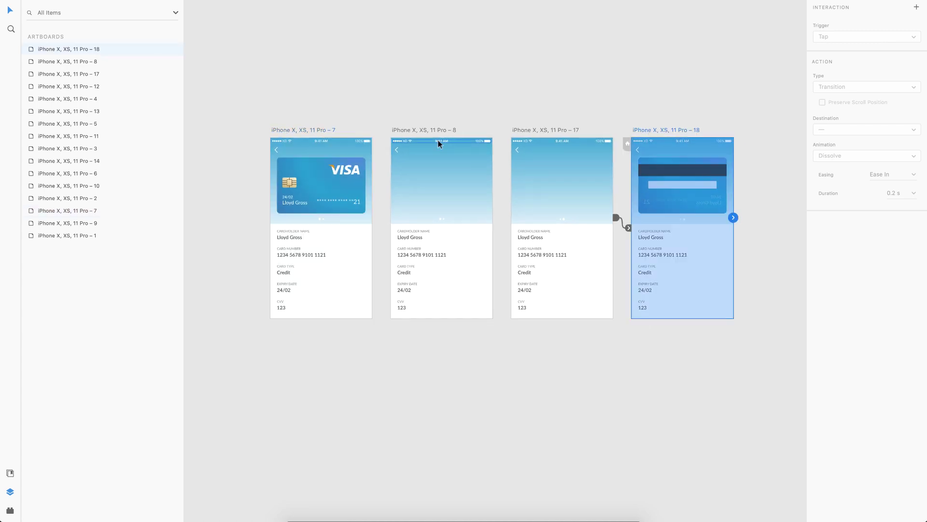
pyautogui.click(404, 131)
pyautogui.scroll(-1, 410, 126)
pyautogui.keyDown('shift'); pyautogui.click(545, 89); pyautogui.keyUp('shift')
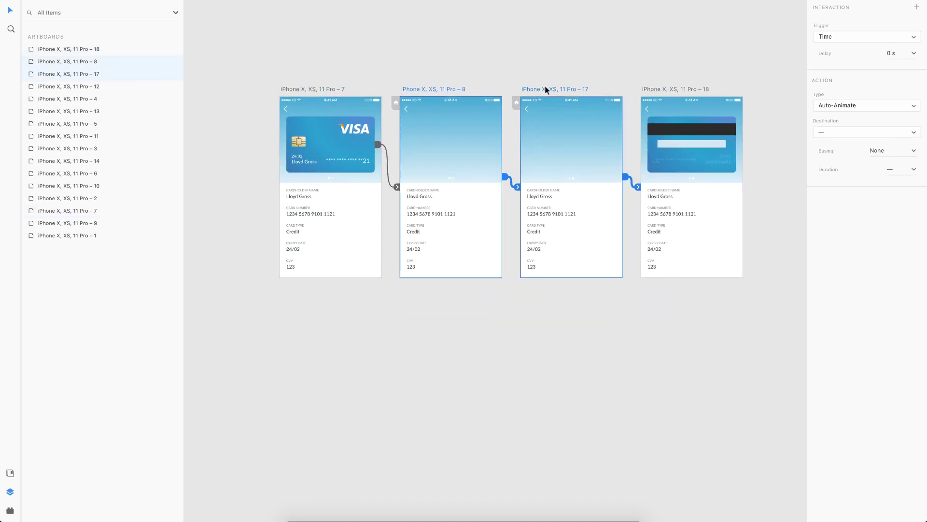
pyautogui.moveTo(541, 87); pyautogui.dragTo(543, 300)
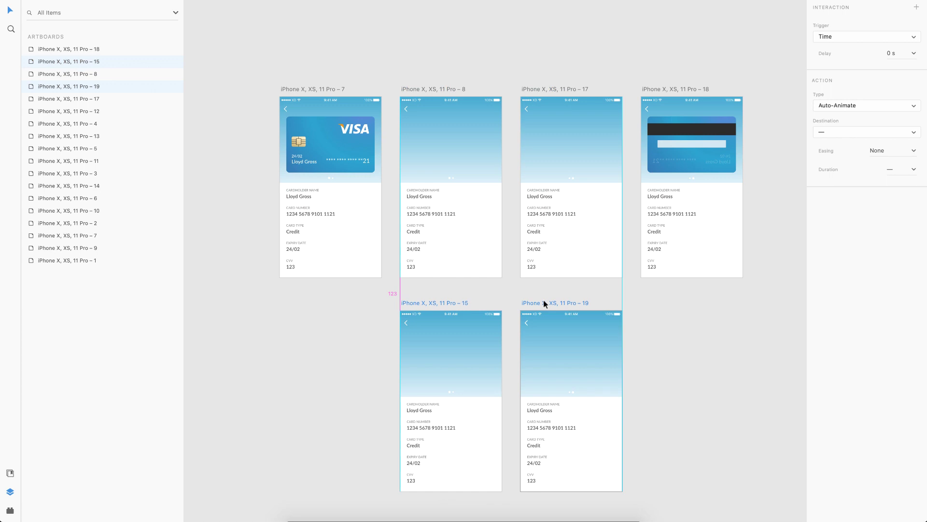
# Link a tap on artboard 18's card to artboard 19.
pyautogui.scroll(-1, 544, 300)
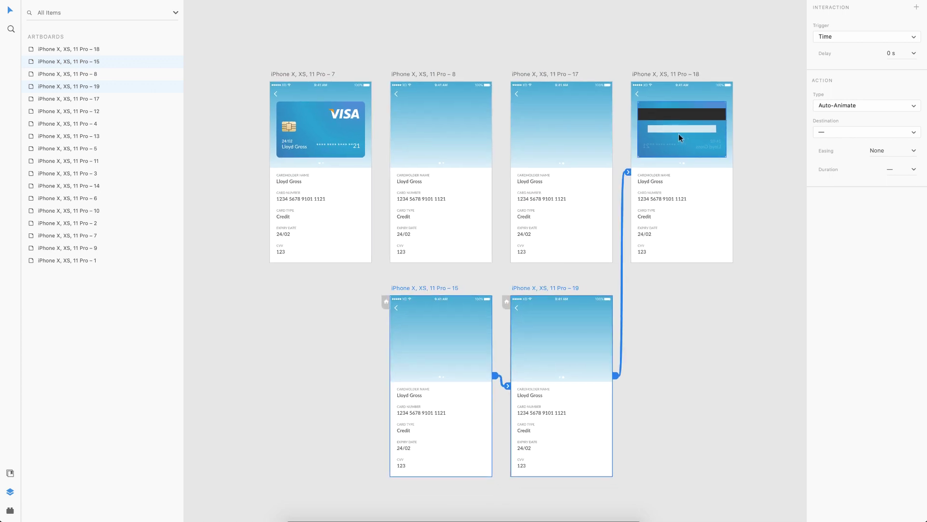
pyautogui.hscroll(2, 679, 135)
pyautogui.click(630, 74)
pyautogui.click(697, 138)
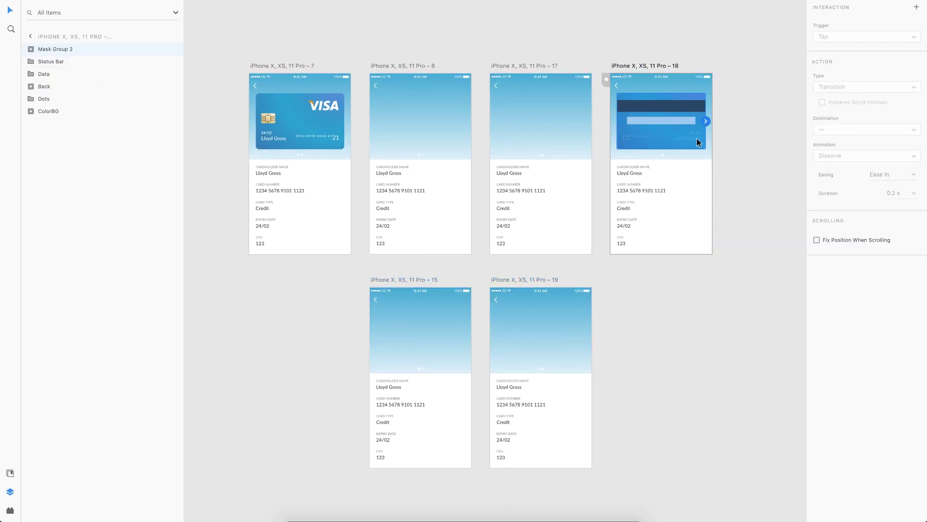
pyautogui.moveTo(705, 121); pyautogui.dragTo(549, 353)
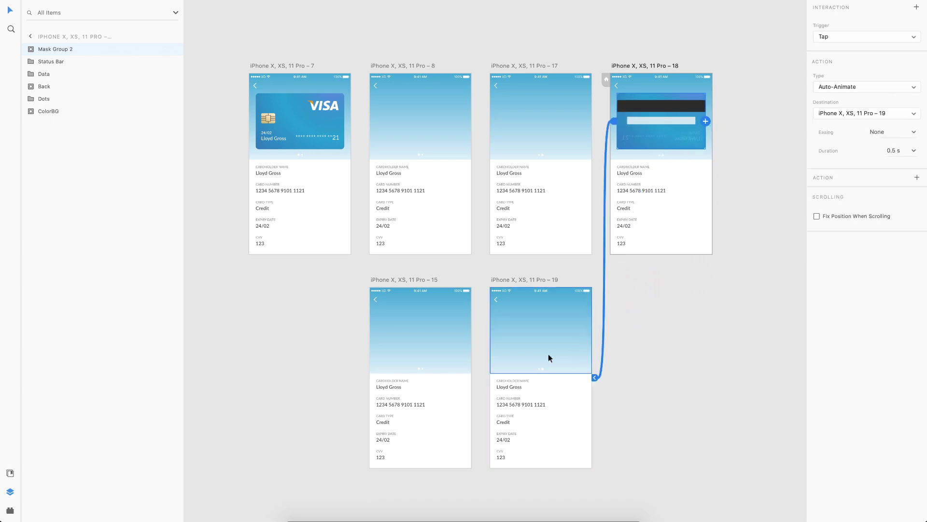
pyautogui.click(502, 280)
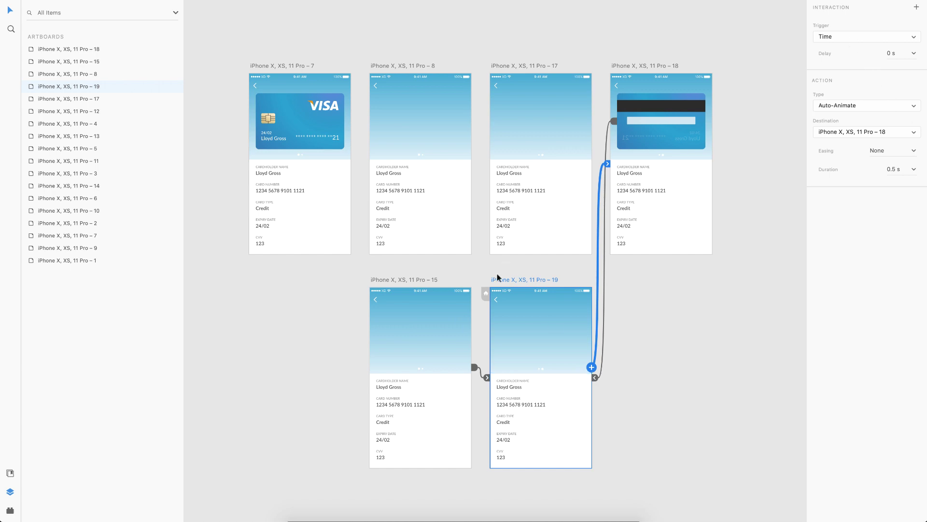
# Remove the wrong links: Keys & Gamepad 19→15, timed 15→19, and 19's timed link to 18.
pyautogui.moveTo(591, 367); pyautogui.dragTo(438, 370)
pyautogui.click(869, 38)
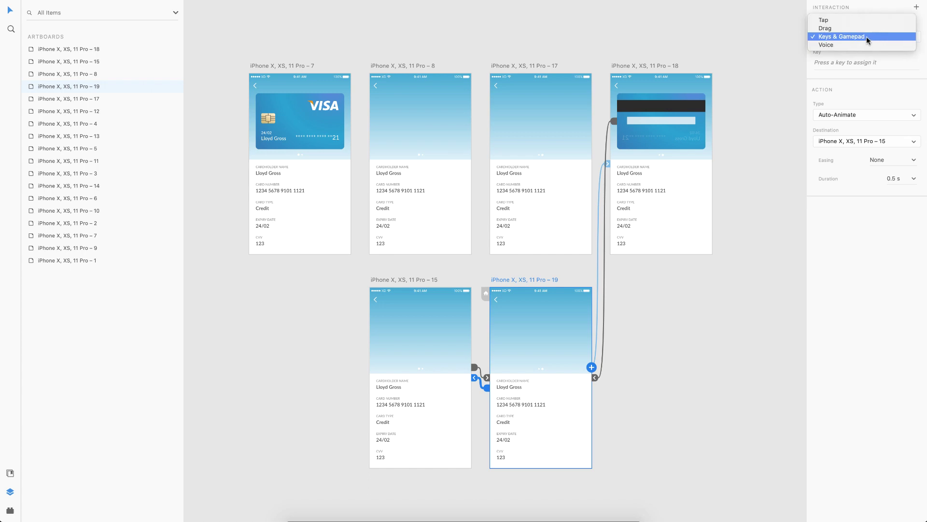
pyautogui.click(824, 108)
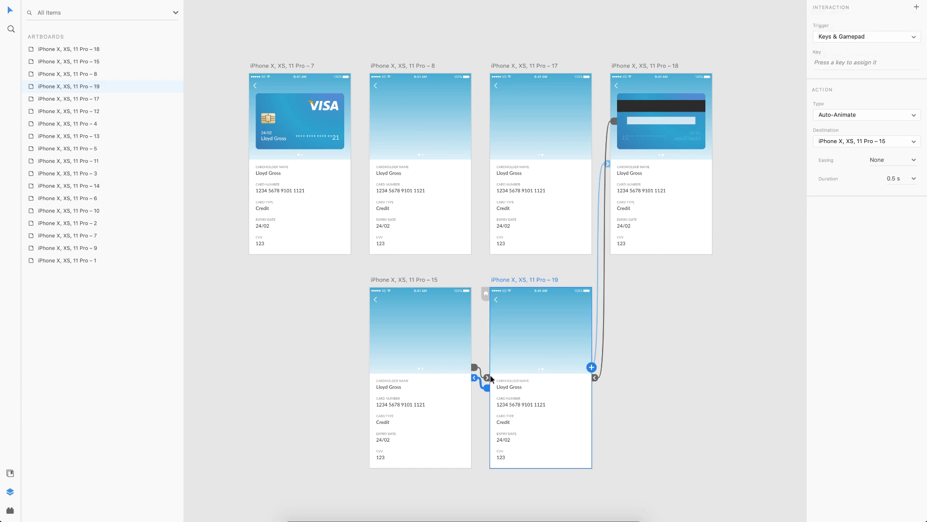
pyautogui.scroll(5, 490, 375)
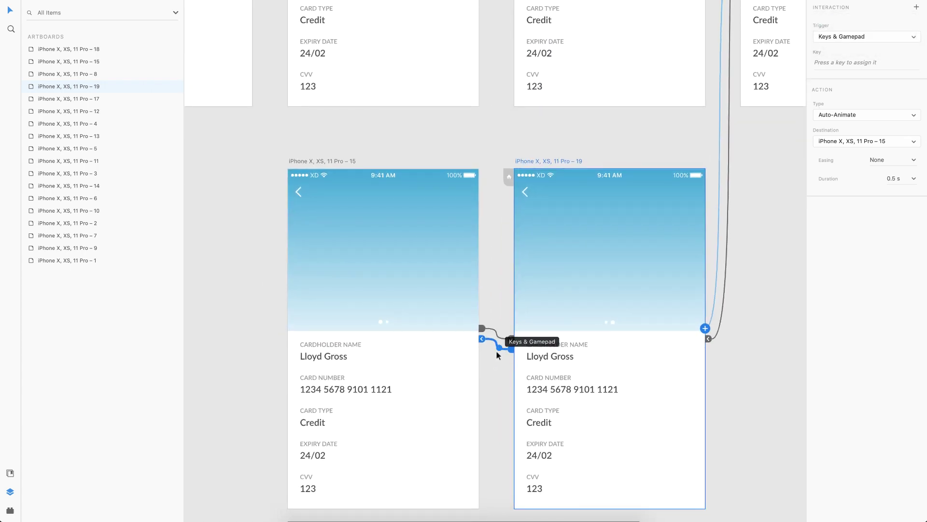
pyautogui.press('Delete')
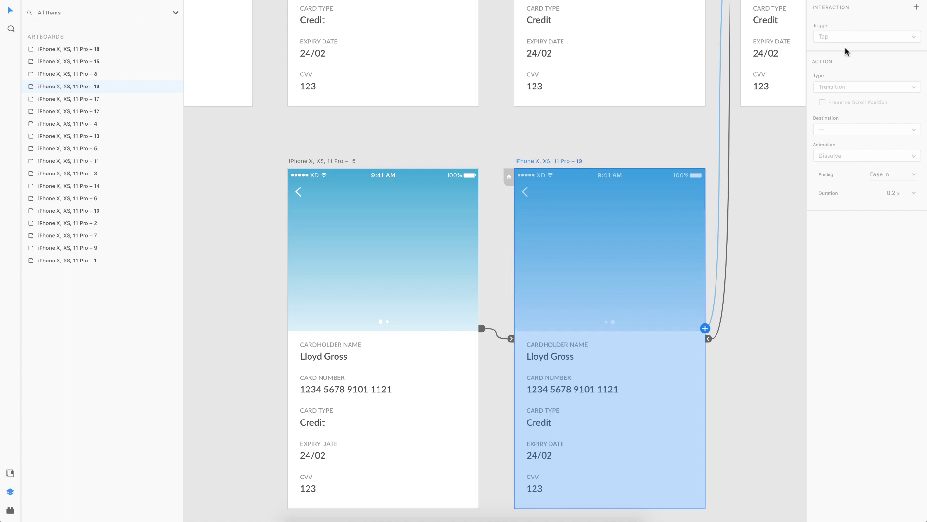
pyautogui.click(500, 337)
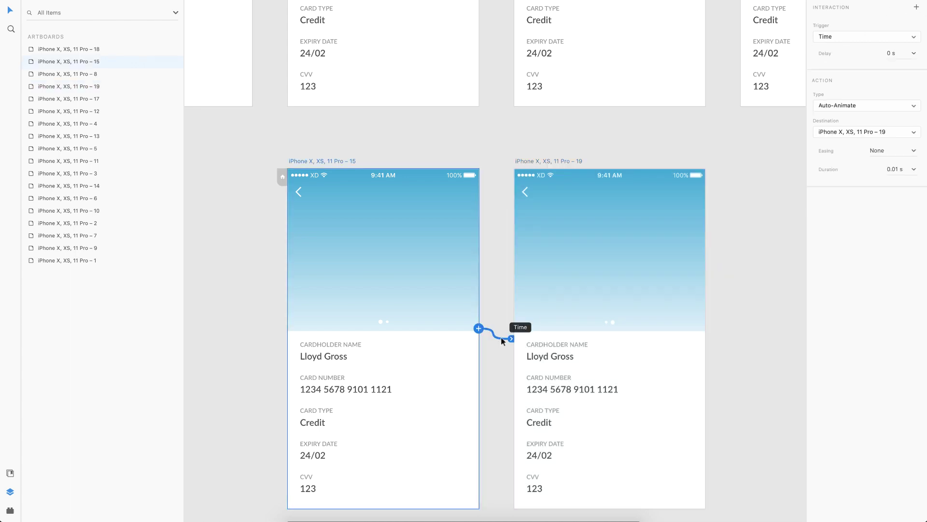
pyautogui.press('Delete')
pyautogui.click(527, 162)
pyautogui.scroll(-1, 770, 323)
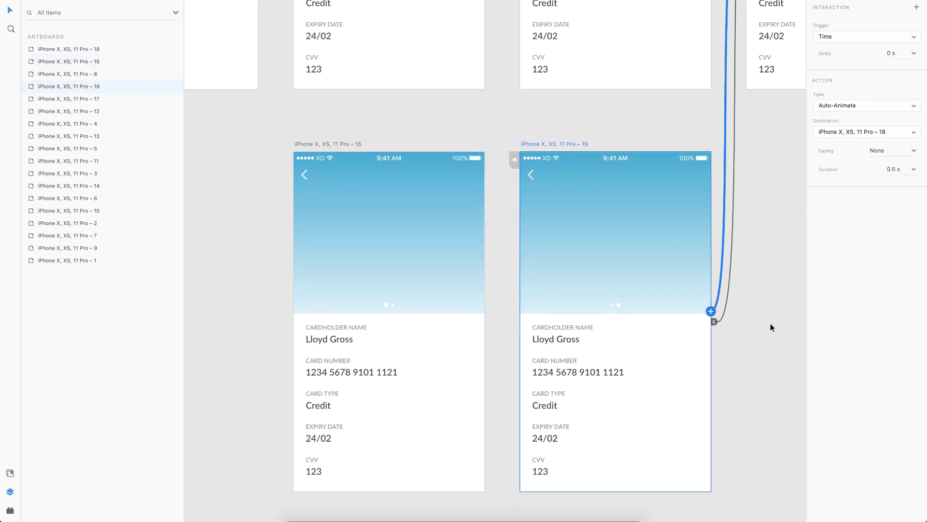
pyautogui.scroll(-3, 770, 323)
pyautogui.press('Delete')
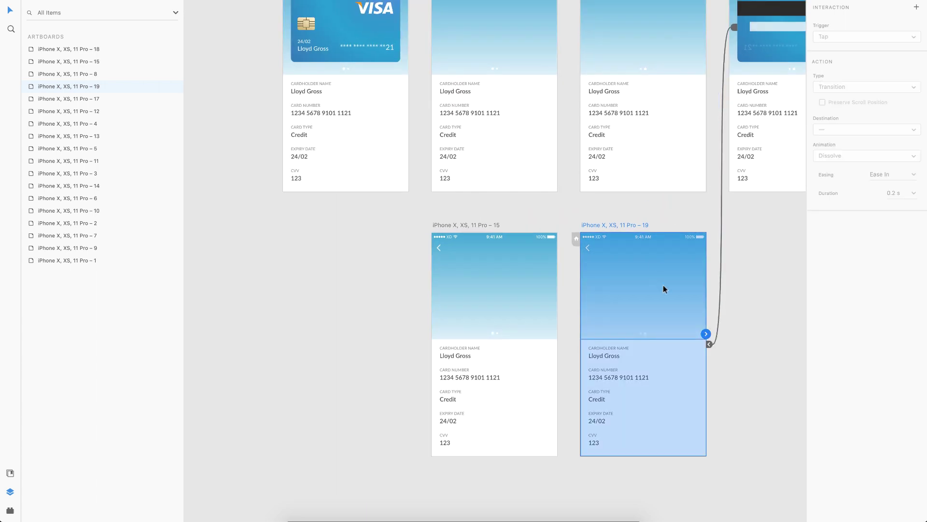
# Link artboard 19 to artboard 15 on a timer with a 0.01-second duration.
pyautogui.moveTo(706, 334); pyautogui.dragTo(523, 358)
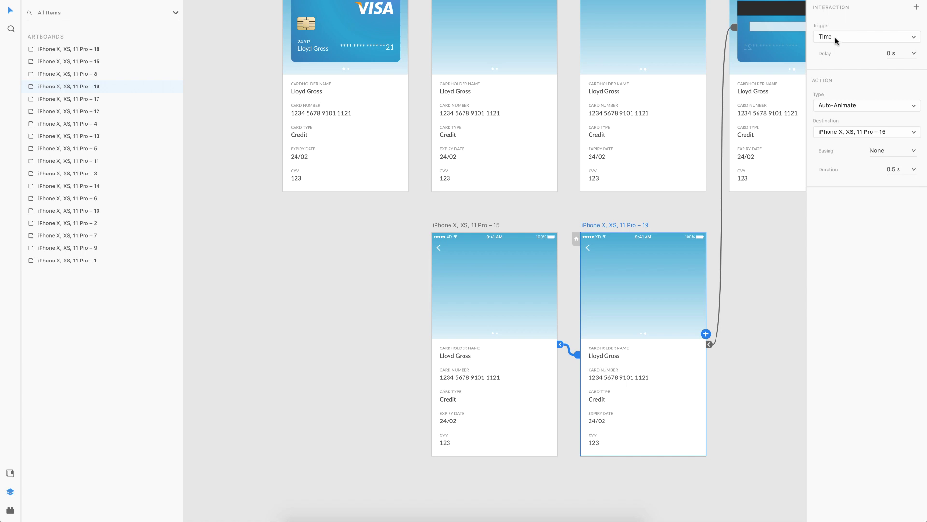
pyautogui.click(896, 169)
pyautogui.write('01')
pyautogui.press('Return')
# Add a timed link from artboard 15 back to artboard 7 and edit its transition duration.
pyautogui.click(442, 224)
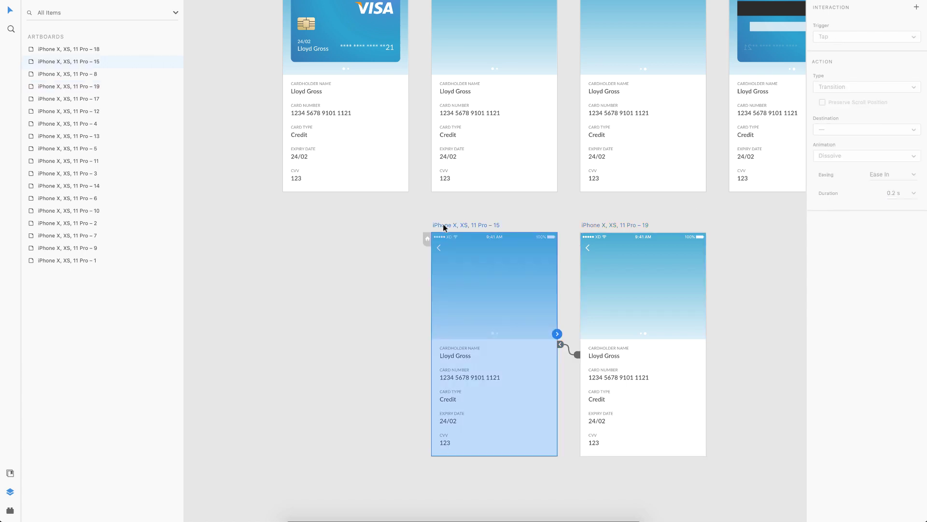
pyautogui.scroll(1, 442, 224)
pyautogui.hscroll(-1, 442, 224)
pyautogui.moveTo(583, 360); pyautogui.dragTo(425, 133)
pyautogui.click(897, 170)
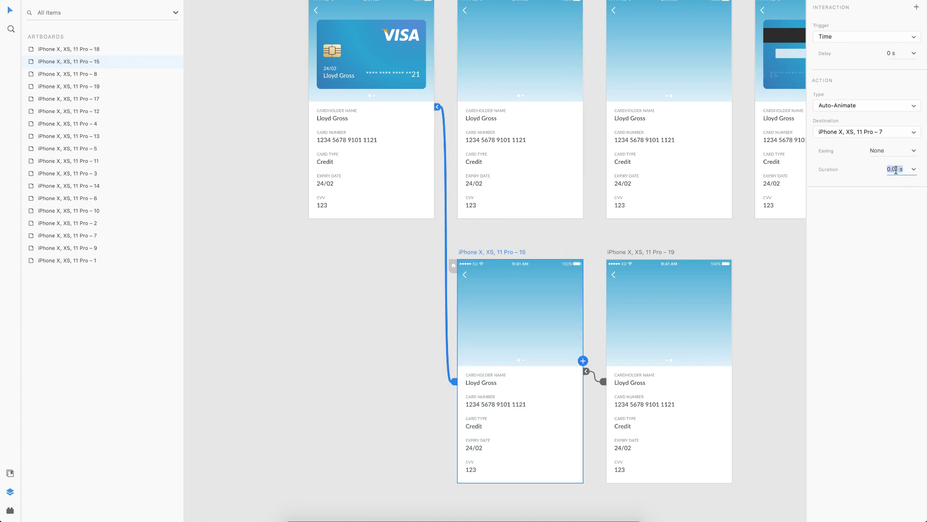
pyautogui.write('0.2')
pyautogui.press('Return')
pyautogui.scroll(-2, 478, 236)
pyautogui.scroll(1, 477, 236)
pyautogui.hscroll(1, 477, 237)
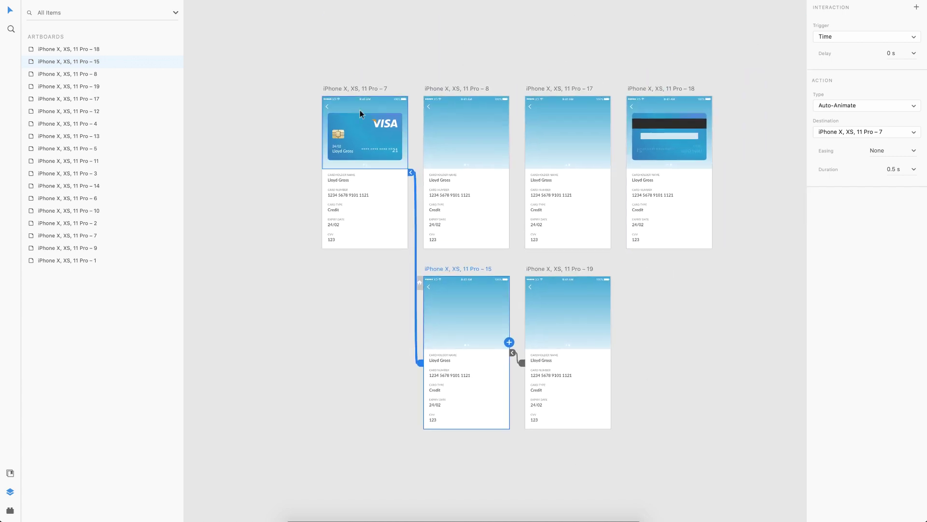
# Preview from artboard 7 and tap the Visa card three times to flip it back, front, back.
pyautogui.click(340, 89)
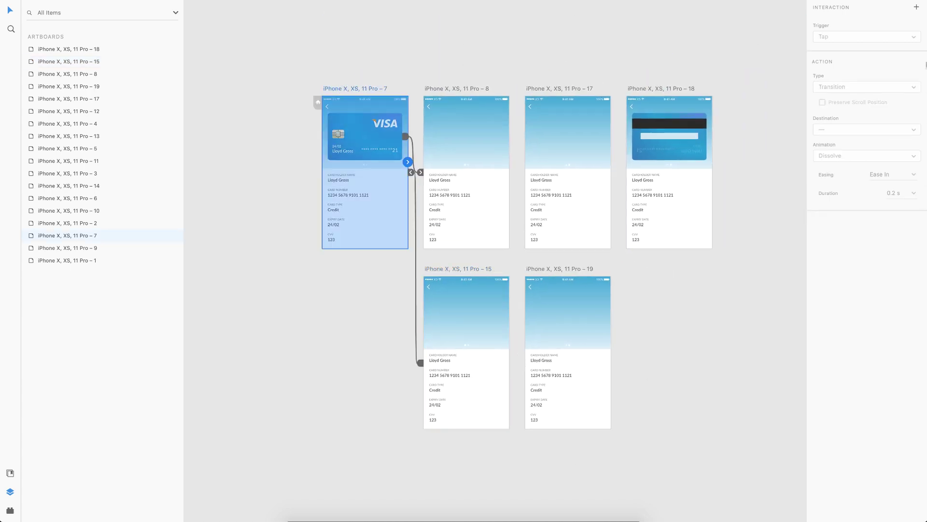
pyautogui.click(875, 2)
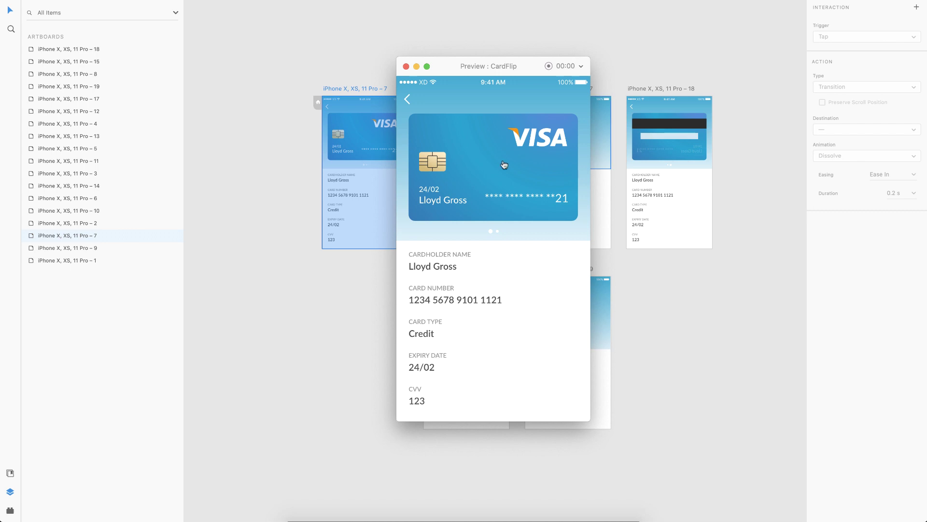
pyautogui.click(558, 168)
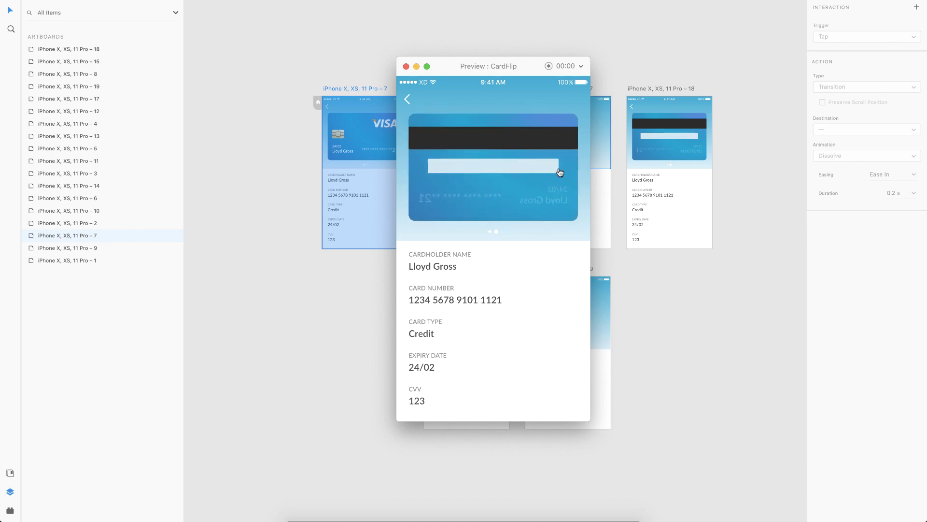
pyautogui.click(558, 168)
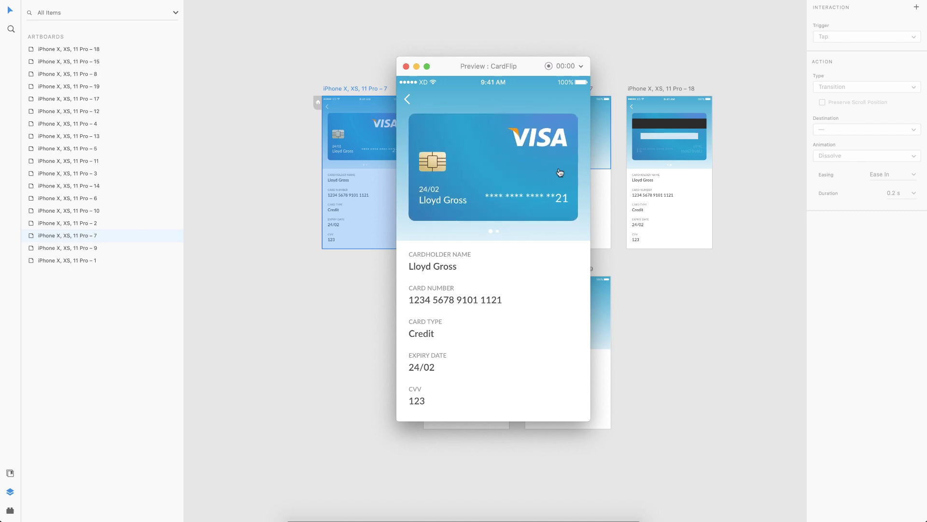
pyautogui.click(560, 170)
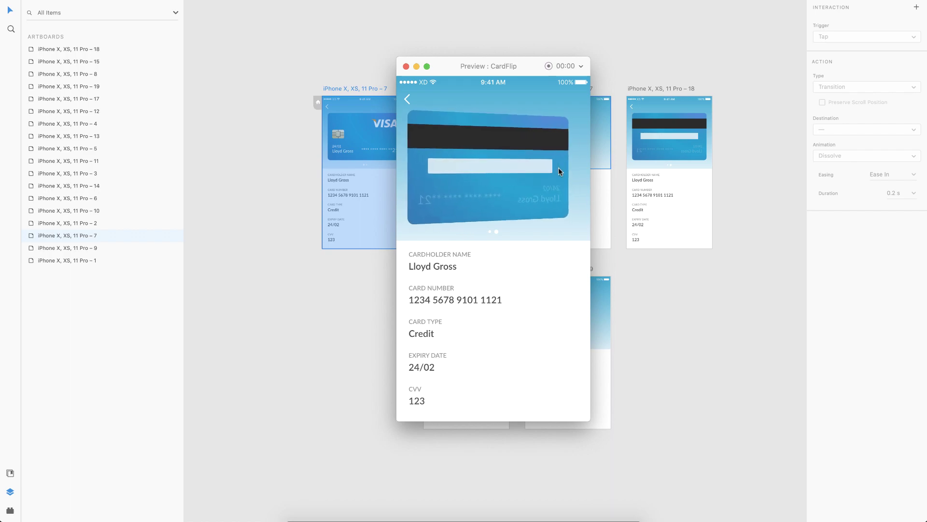